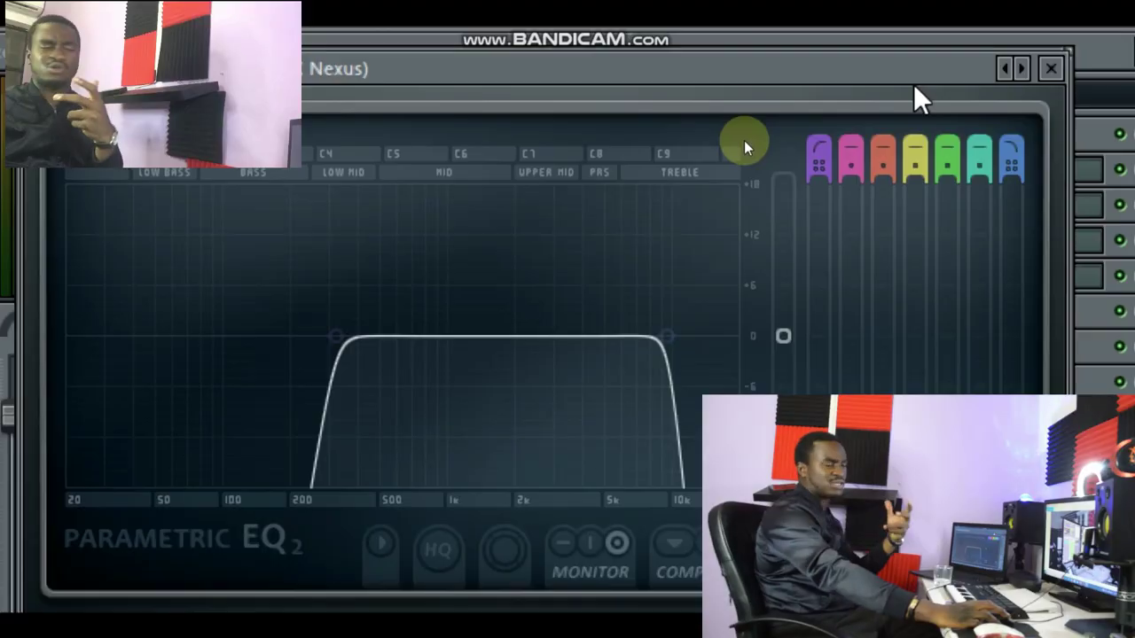
Examine the band settings of the second Fruity Parametric EQ 2 on the reFX Nexus mixer track.
{"action": "left_click", "coordinate": [1046, 68]}
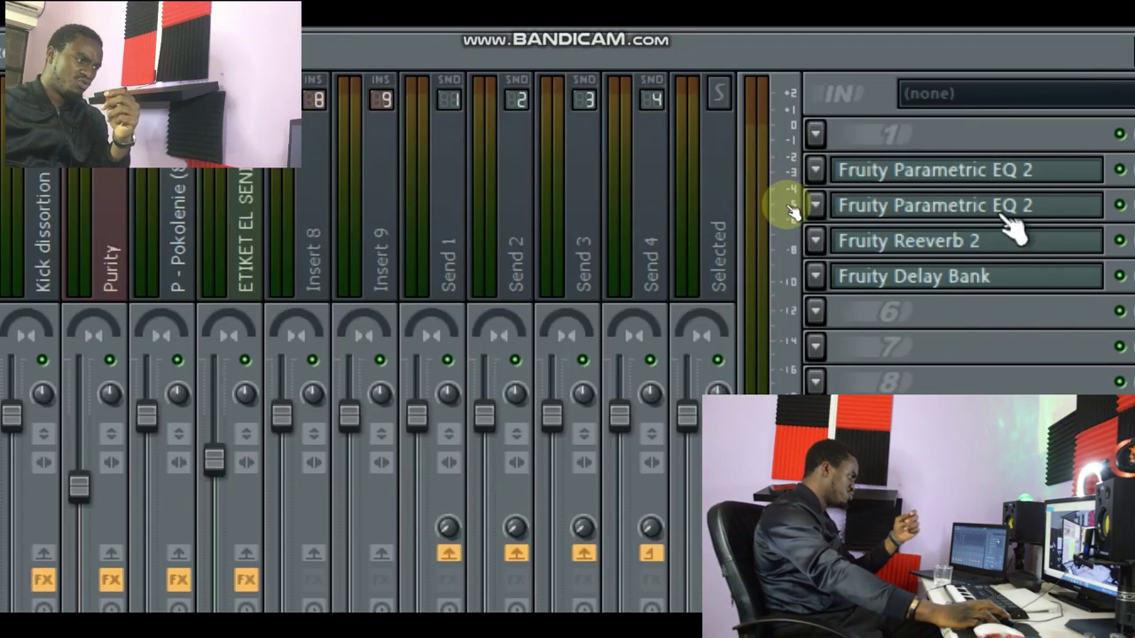
{"action": "left_click", "coordinate": [1003, 217]}
{"action": "left_click_drag", "start_coordinate": [320, 356], "coordinate": [641, 117]}
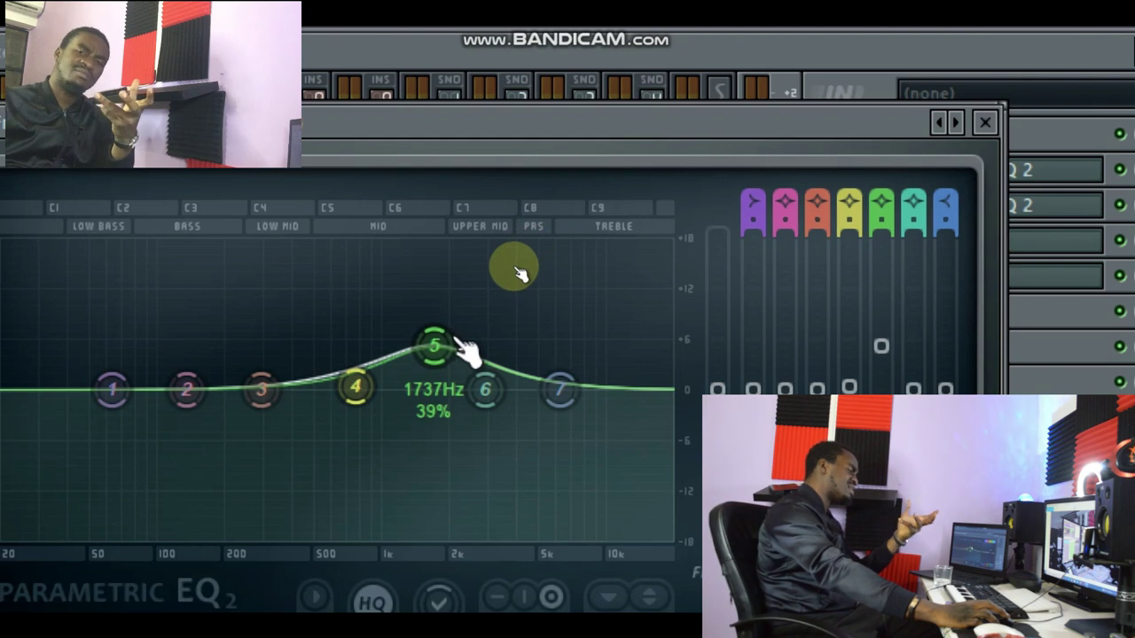
{"action": "key", "text": "Escape"}
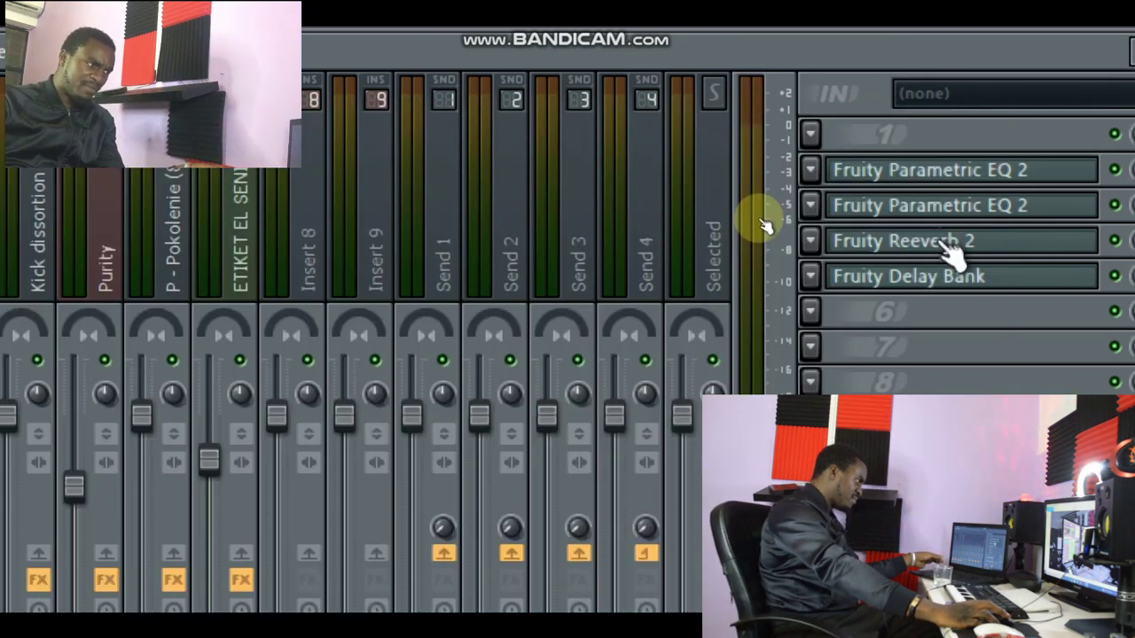
Examine the Fruity Reeverb 2 settings on the reFX Nexus mixer track and close the effect.
{"action": "left_click", "coordinate": [946, 252]}
{"action": "left_click_drag", "start_coordinate": [298, 429], "coordinate": [703, 129]}
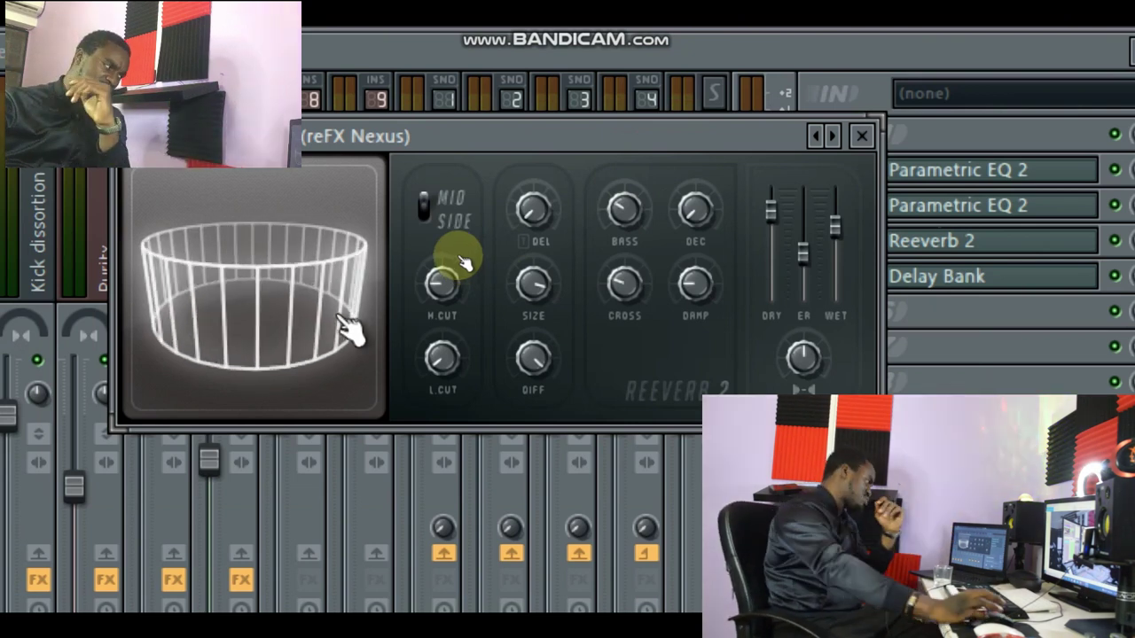
{"action": "left_click", "coordinate": [861, 135]}
Examine the Fruity Delay Bank settings on the reFX Nexus mixer track, leaving the mixer and channel settings closed.
{"action": "left_click", "coordinate": [928, 283]}
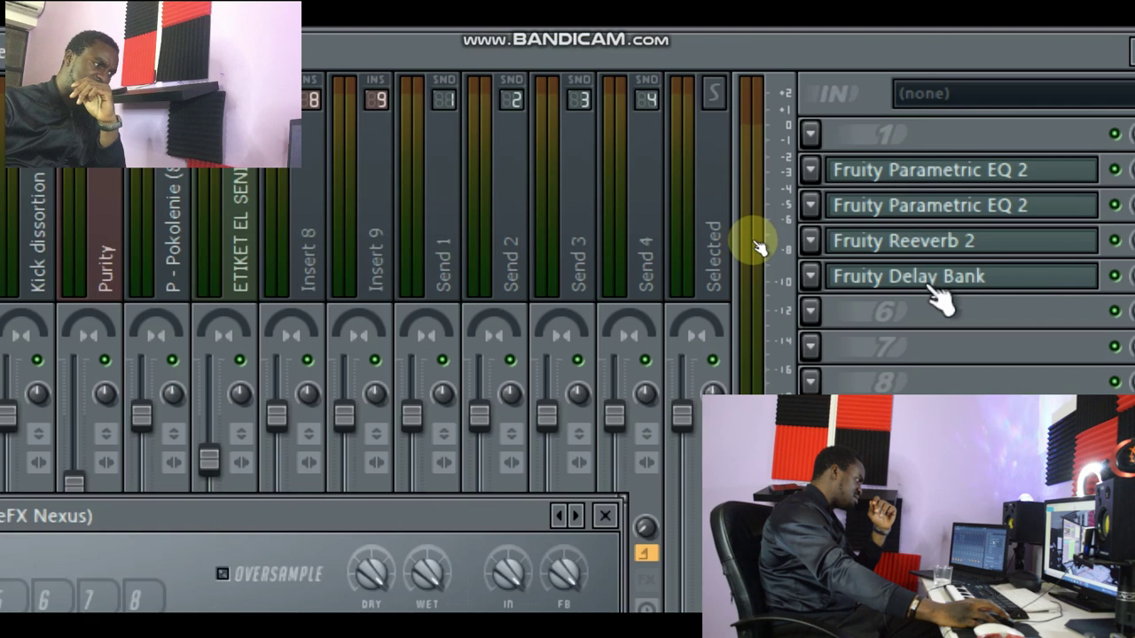
{"action": "left_click_drag", "start_coordinate": [456, 510], "coordinate": [743, 162]}
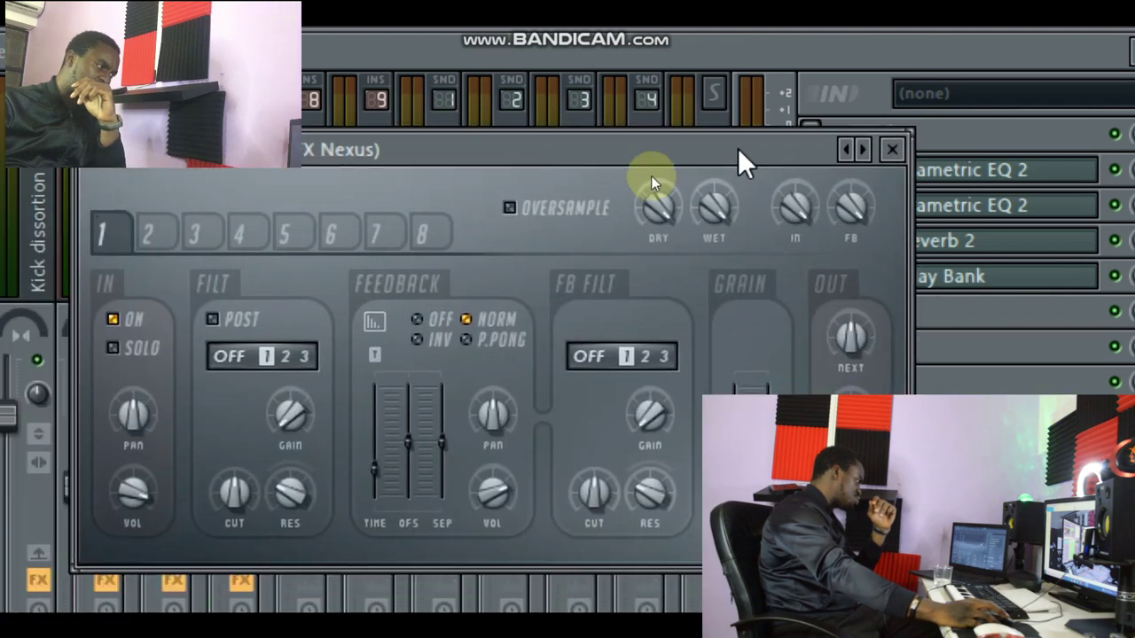
{"action": "left_click", "coordinate": [892, 149]}
{"action": "left_click", "coordinate": [1052, 51]}
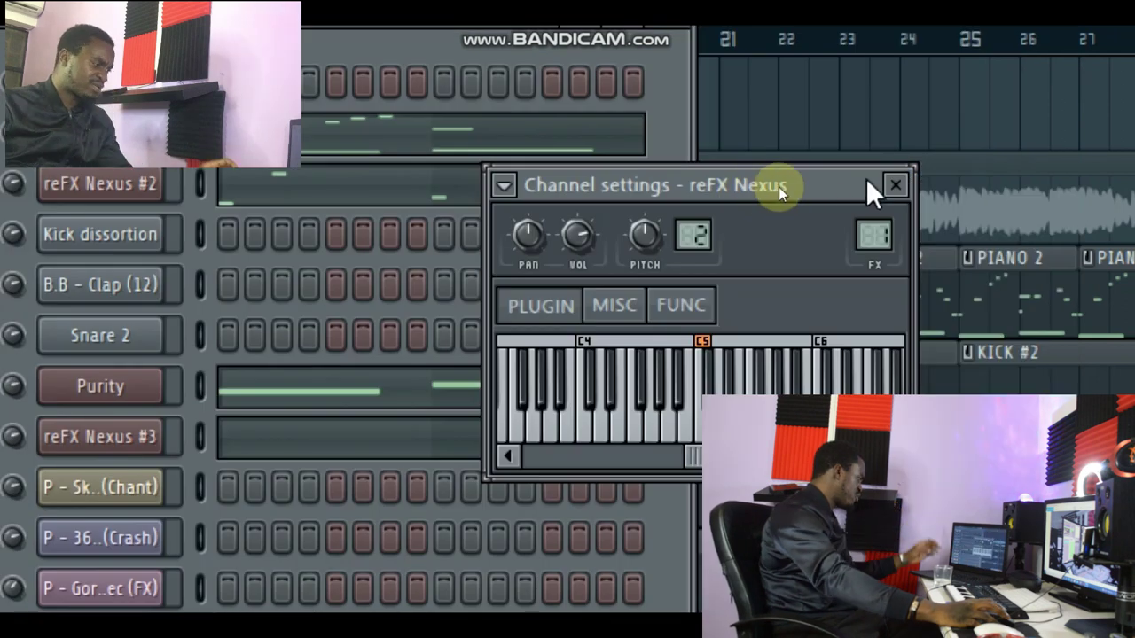
{"action": "left_click", "coordinate": [897, 186]}
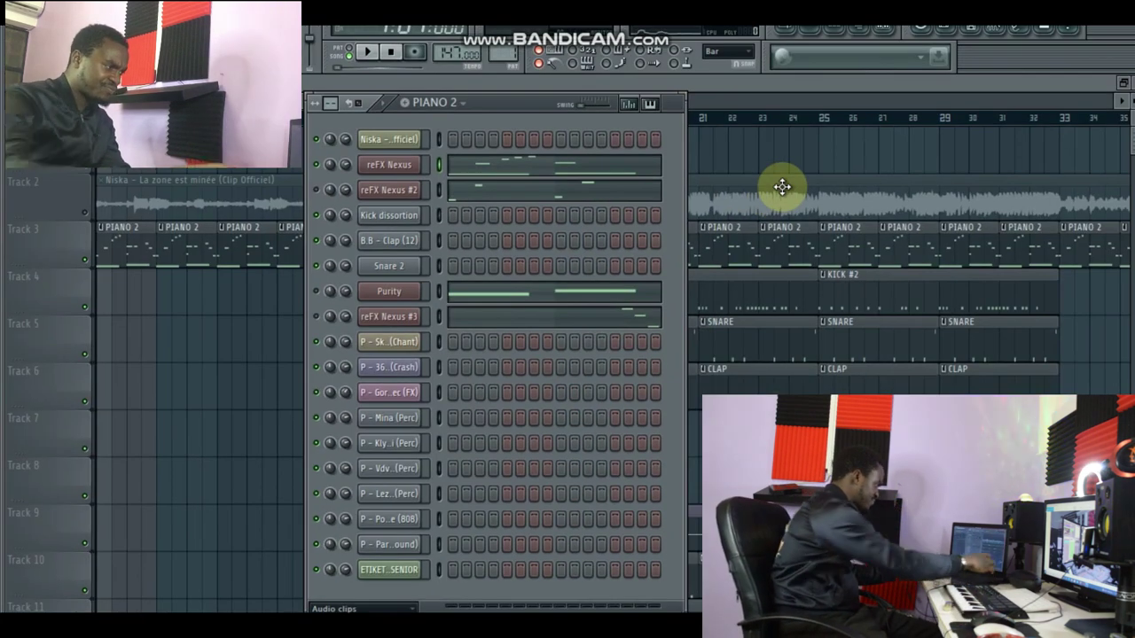
Play back and examine the reFX Nexus melody notes of the PIANO 2 pattern in the piano roll.
{"action": "left_click", "coordinate": [621, 167]}
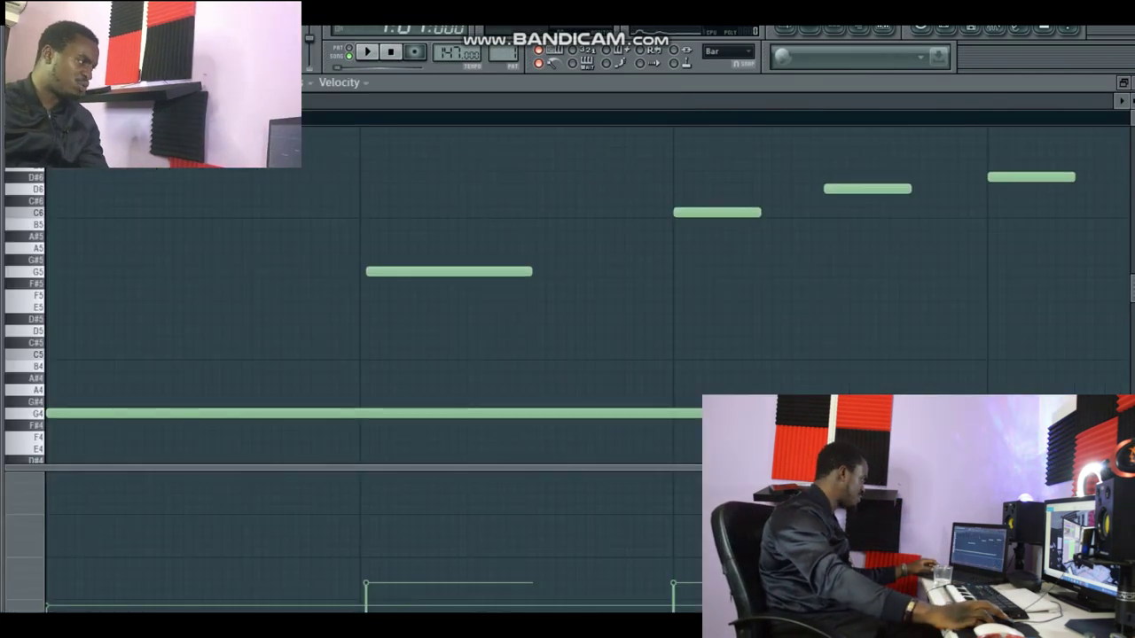
{"action": "key", "text": "space"}
{"action": "left_click_drag", "start_coordinate": [232, 99], "coordinate": [519, 133]}
{"action": "key", "text": "space"}
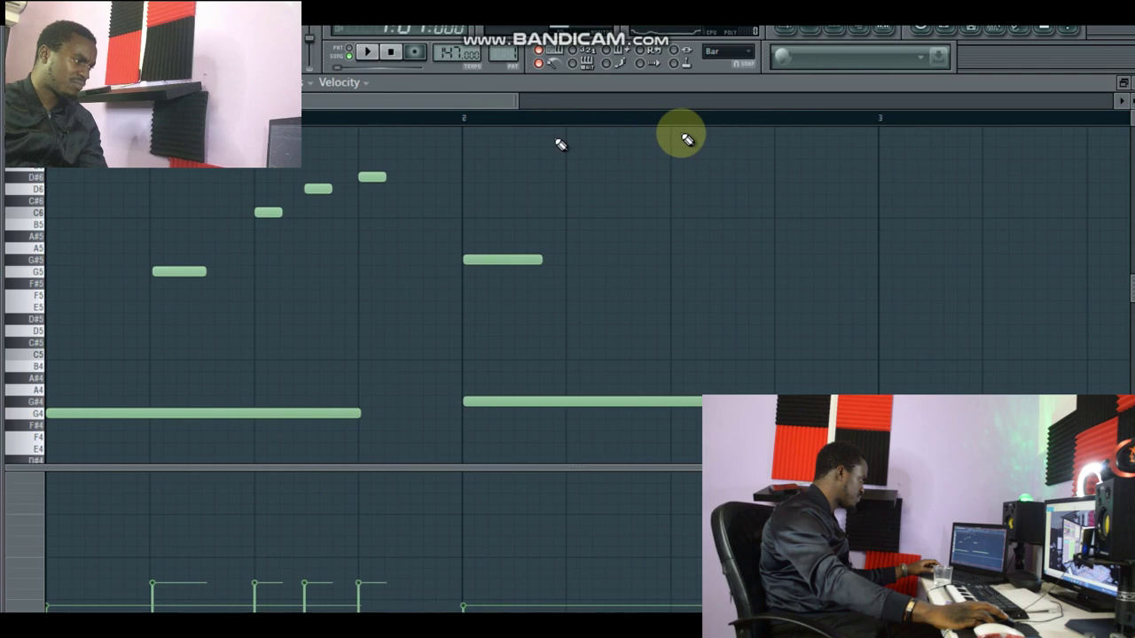
Open the reFX Nexus #2 notes of the PIANO 2 pattern in the piano roll.
{"action": "left_click", "coordinate": [797, 35]}
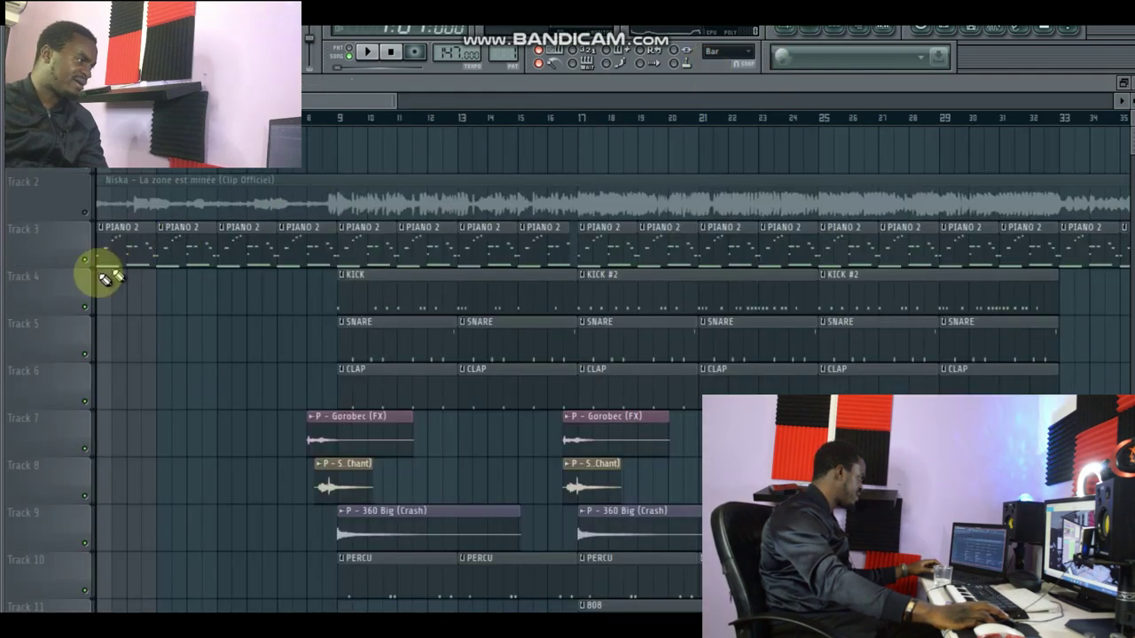
{"action": "left_click", "coordinate": [821, 33]}
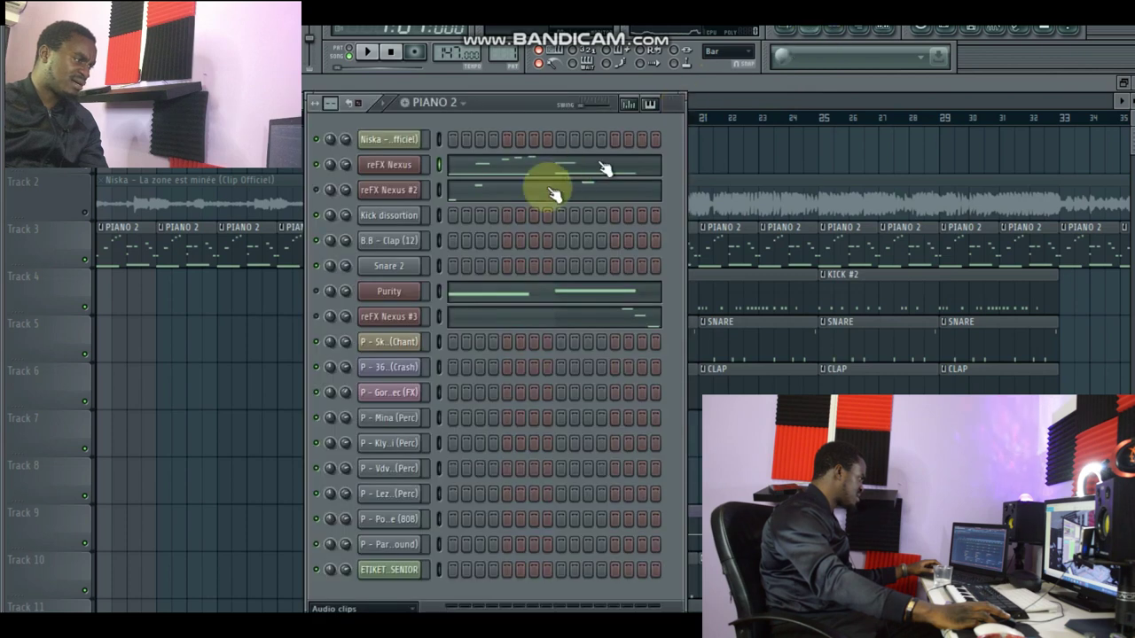
{"action": "left_click", "coordinate": [497, 196]}
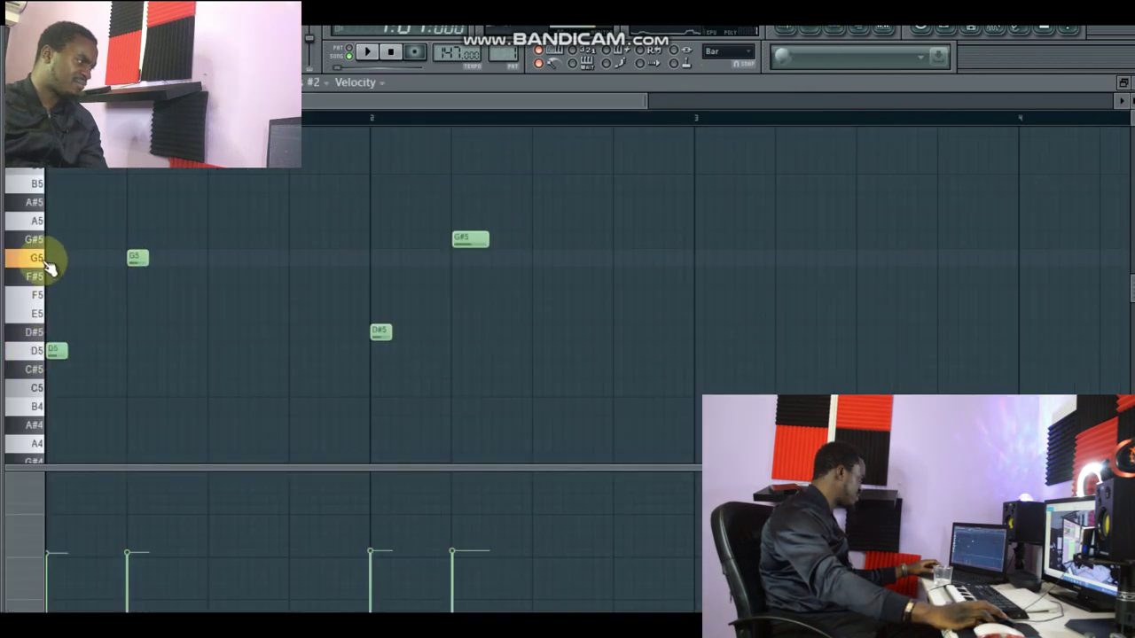
Examine the preset loaded in reFX Nexus #2 and return to its piano roll notes.
{"action": "left_click", "coordinate": [812, 38]}
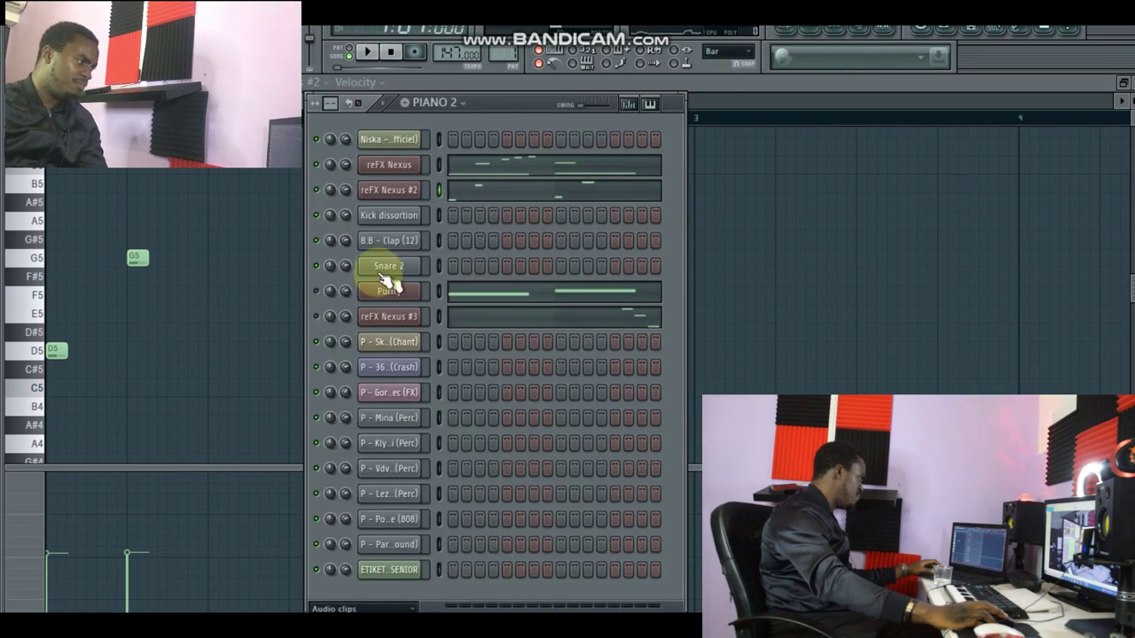
{"action": "left_click", "coordinate": [401, 191]}
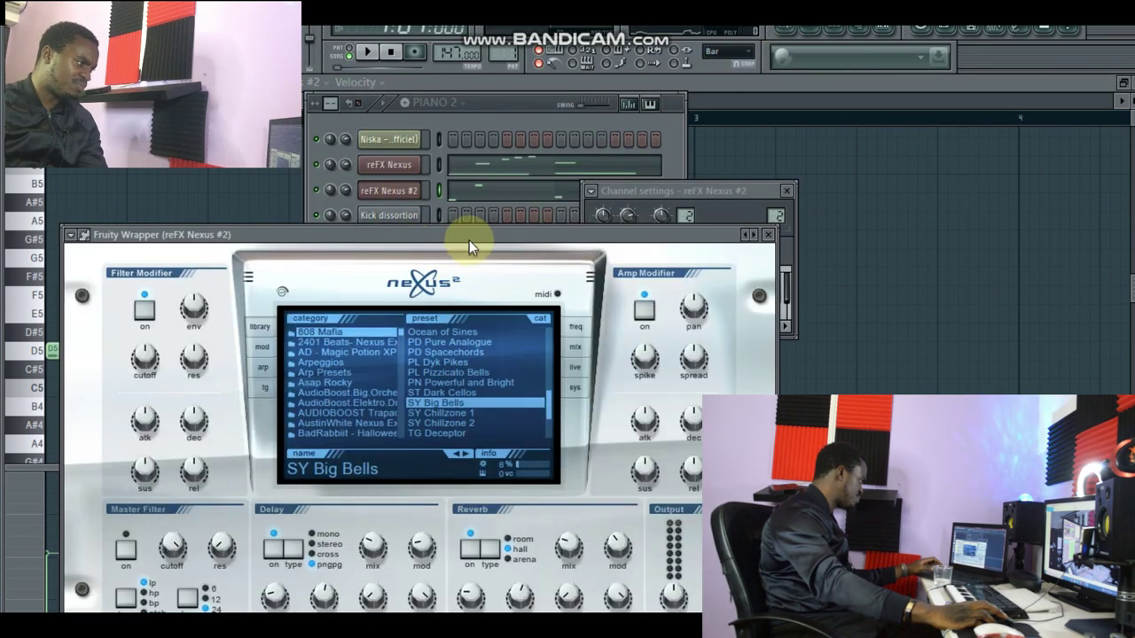
{"action": "left_click_drag", "start_coordinate": [469, 235], "coordinate": [511, 182]}
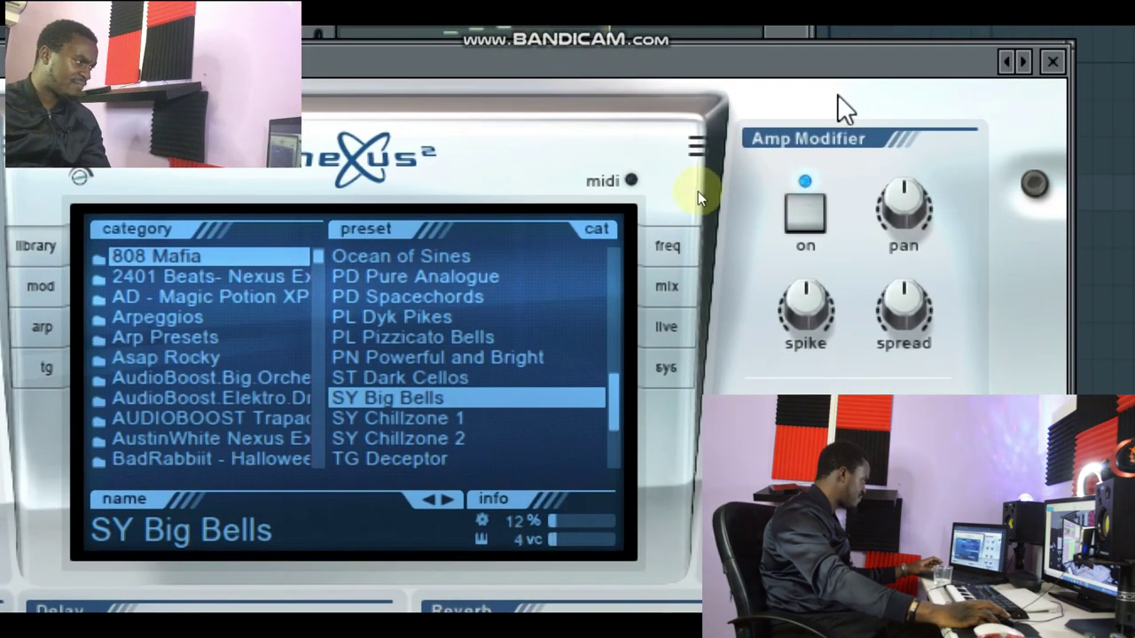
{"action": "left_click", "coordinate": [1046, 71]}
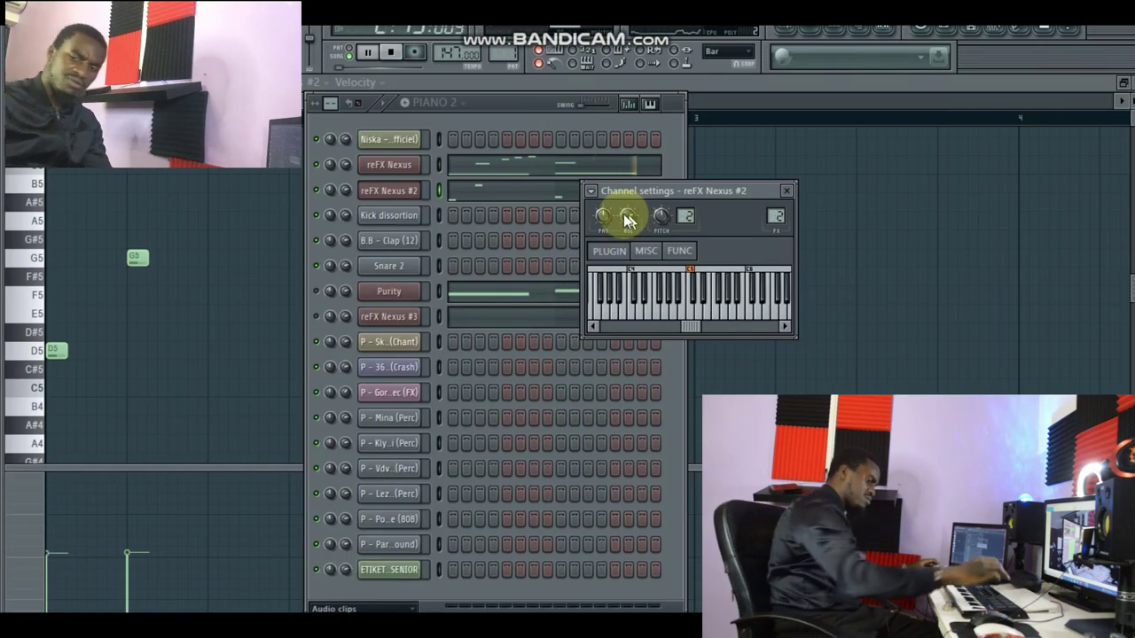
{"action": "left_click", "coordinate": [195, 84]}
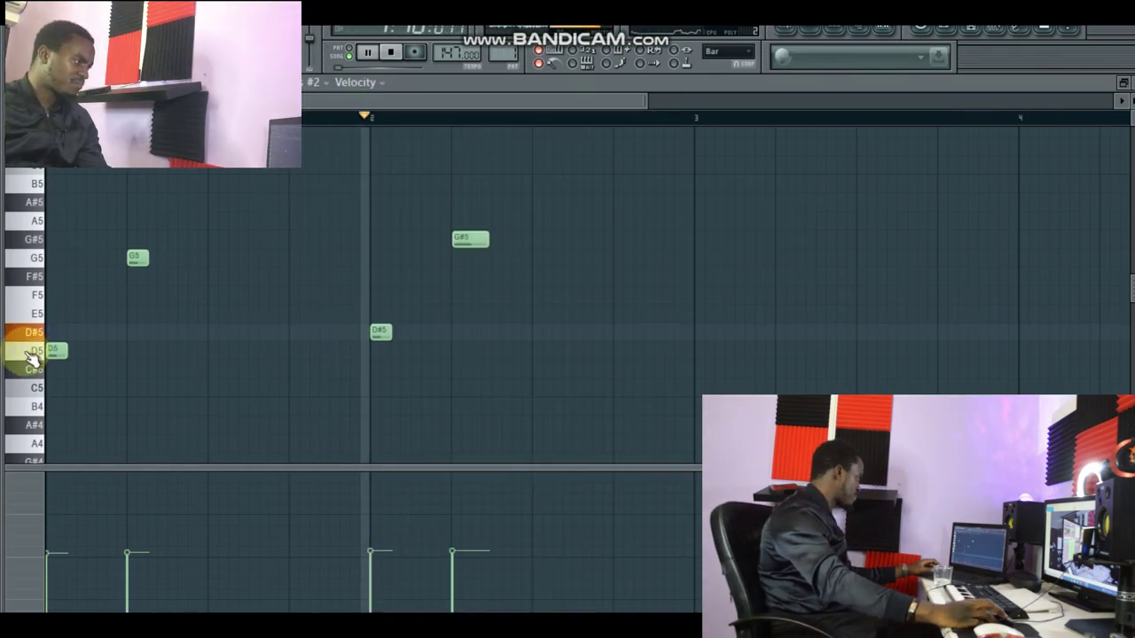
Check the Purity instrument's preset and open its notes in the piano roll.
{"action": "left_click", "coordinate": [808, 35]}
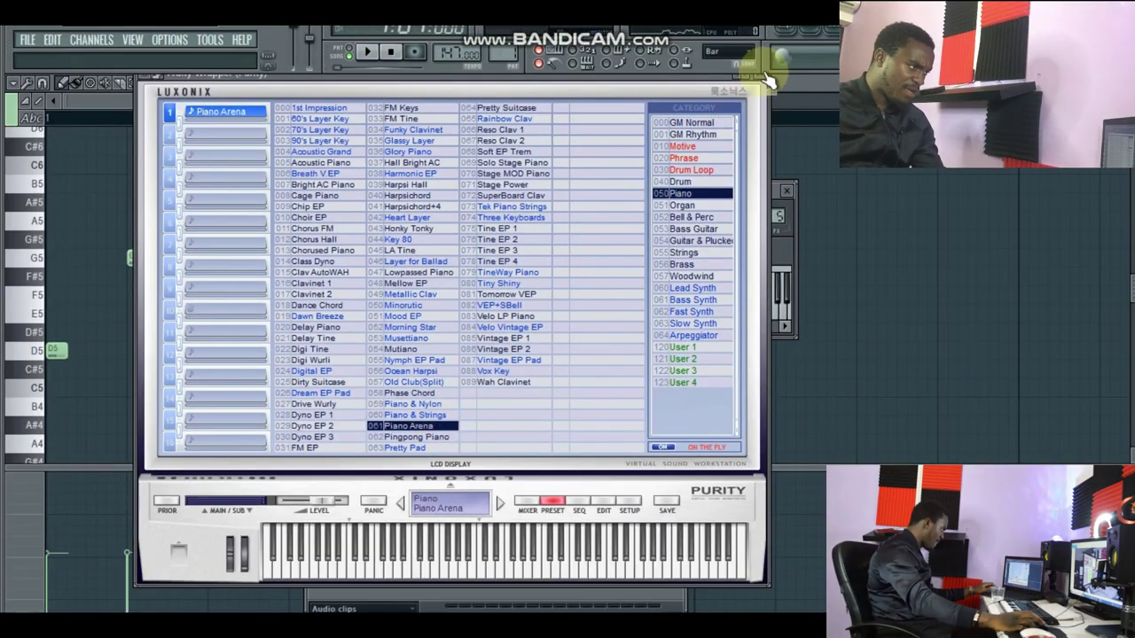
{"action": "left_click", "coordinate": [770, 87]}
{"action": "left_click", "coordinate": [503, 295]}
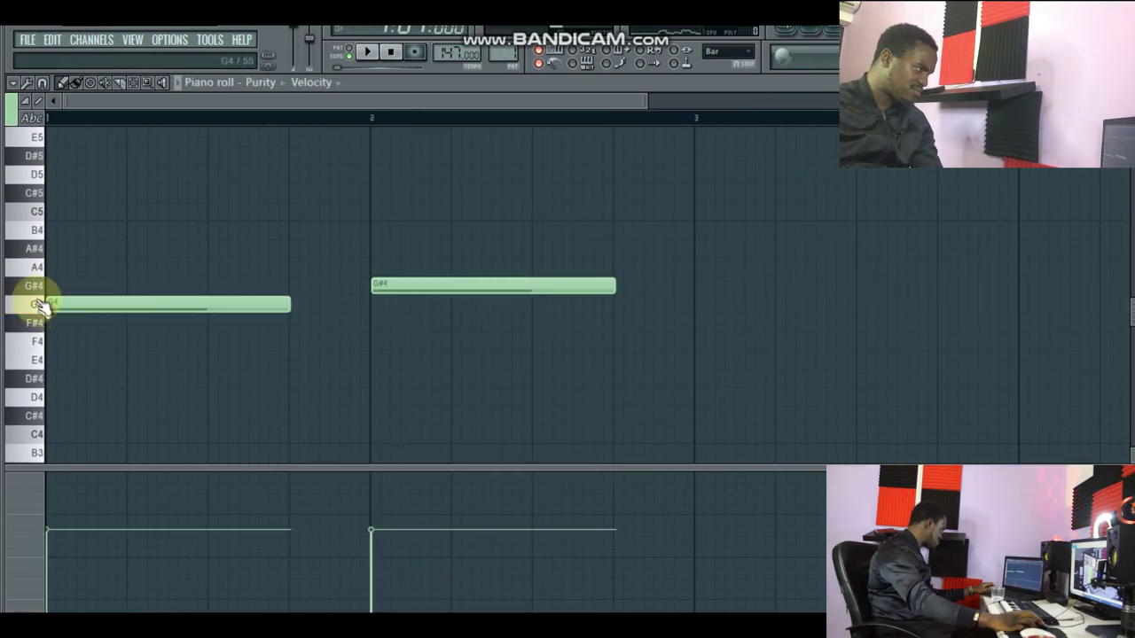
Examine the Fruity Parametric EQ 2 filter curve on the Purity mixer track.
{"action": "left_click", "coordinate": [805, 53]}
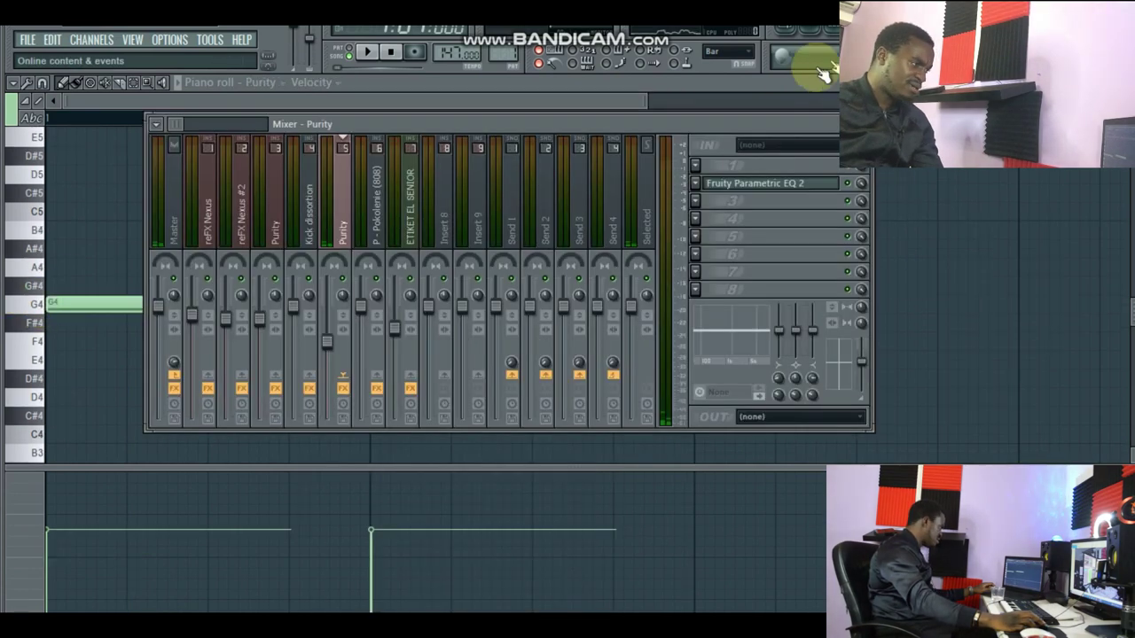
{"action": "left_click", "coordinate": [768, 193]}
{"action": "left_click_drag", "start_coordinate": [346, 351], "coordinate": [340, 386]}
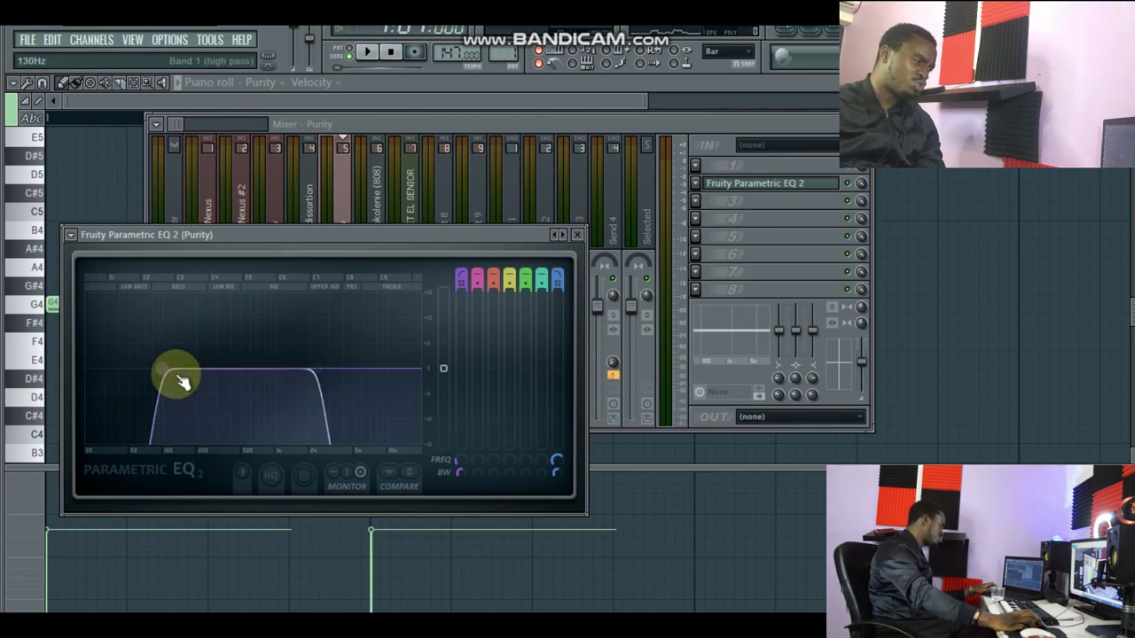
{"action": "left_click", "coordinate": [579, 236]}
Examine the reFX Nexus #3 notes of the PIANO 2 pattern in the piano roll and start playback.
{"action": "left_click", "coordinate": [798, 41]}
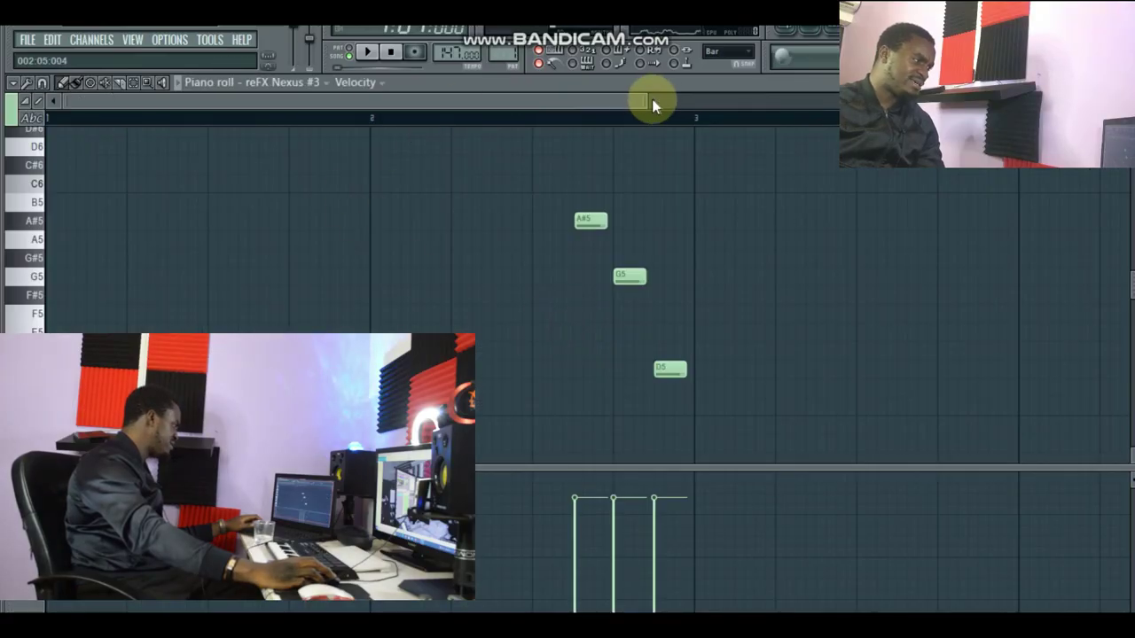
{"action": "left_click_drag", "start_coordinate": [651, 104], "coordinate": [806, 100]}
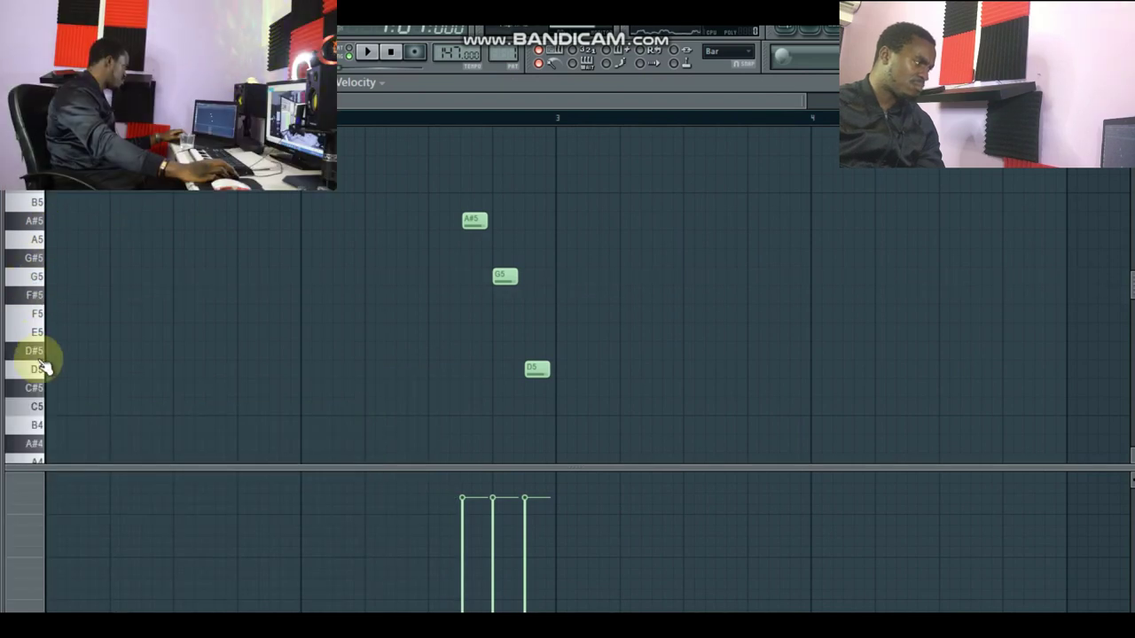
{"action": "key", "text": "space"}
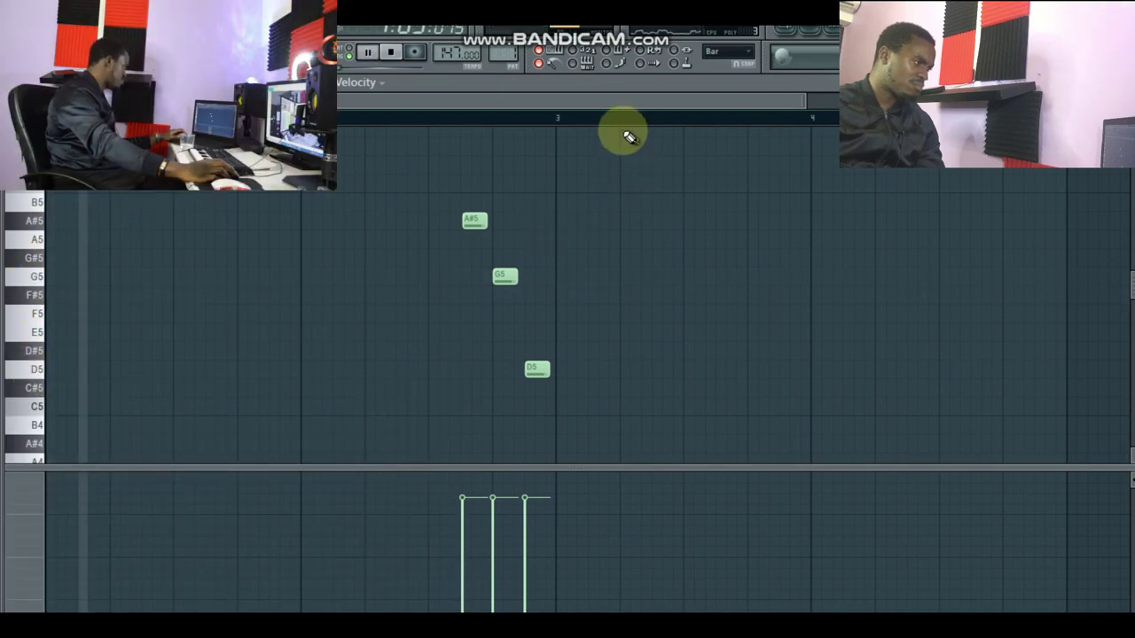
Examine the reFX Nexus #3 instrument during playback and return to its piano roll.
{"action": "left_click", "coordinate": [811, 36]}
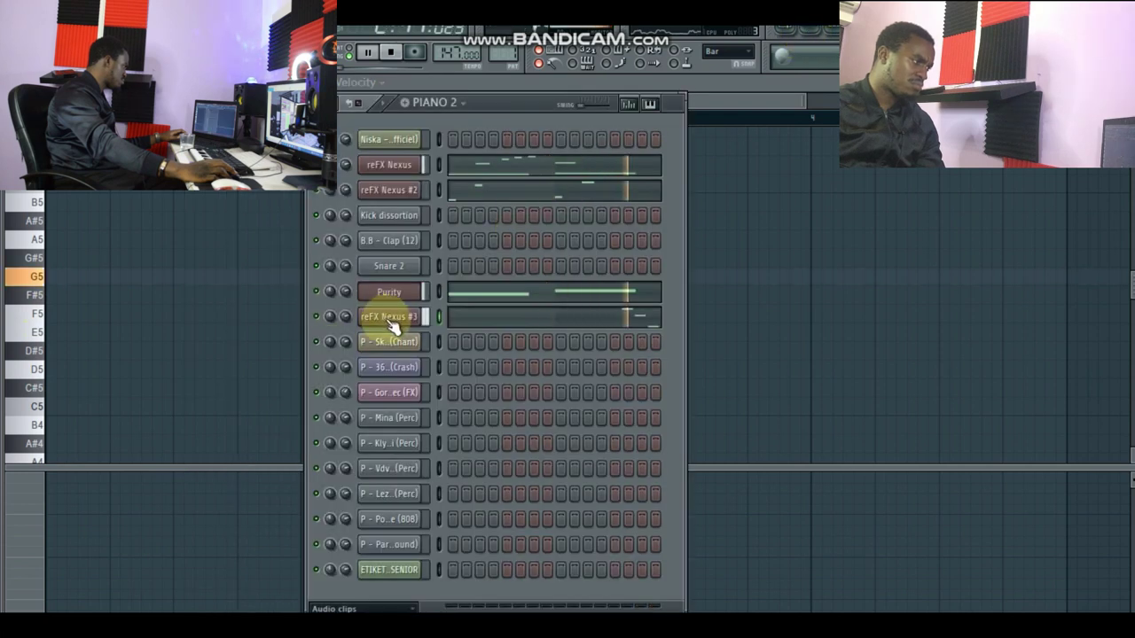
{"action": "left_click", "coordinate": [390, 320]}
{"action": "key", "text": "space"}
{"action": "left_click_drag", "start_coordinate": [658, 201], "coordinate": [687, 122]}
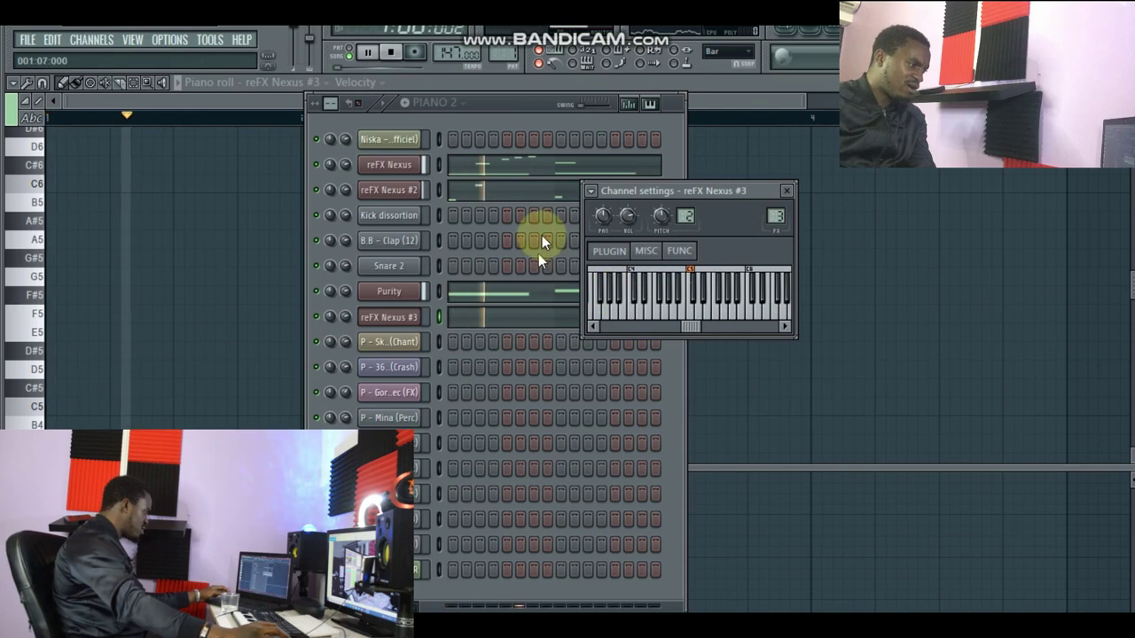
{"action": "left_click", "coordinate": [745, 102]}
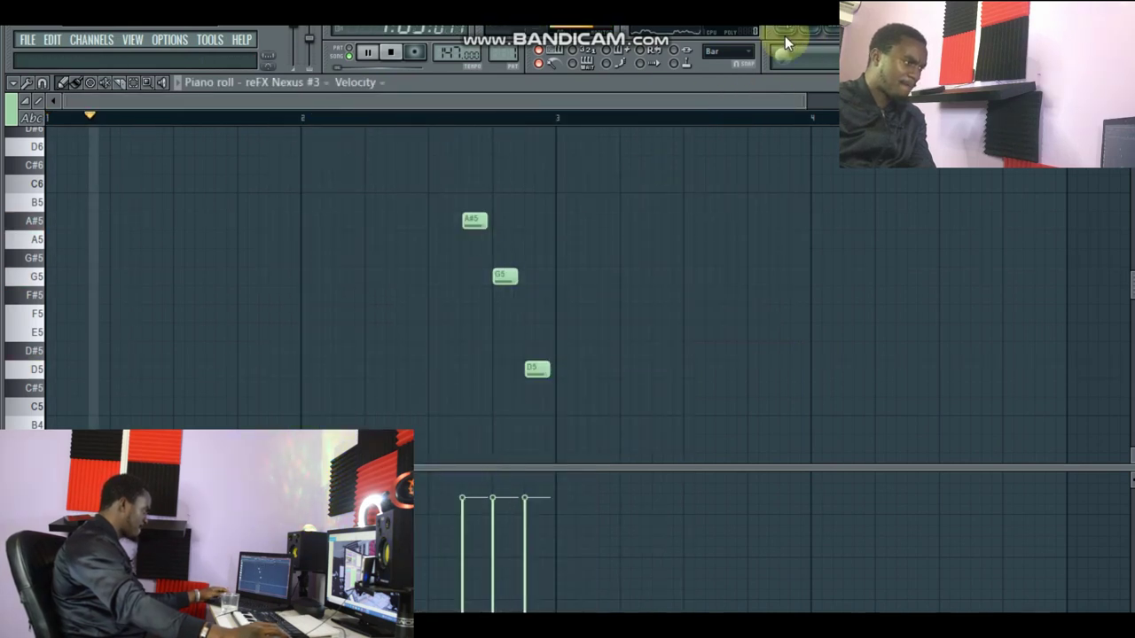
Select bars 9 to 16 in the playlist and play that range with the SNARE pattern selected.
{"action": "key", "text": "space"}
{"action": "key", "text": "F5"}
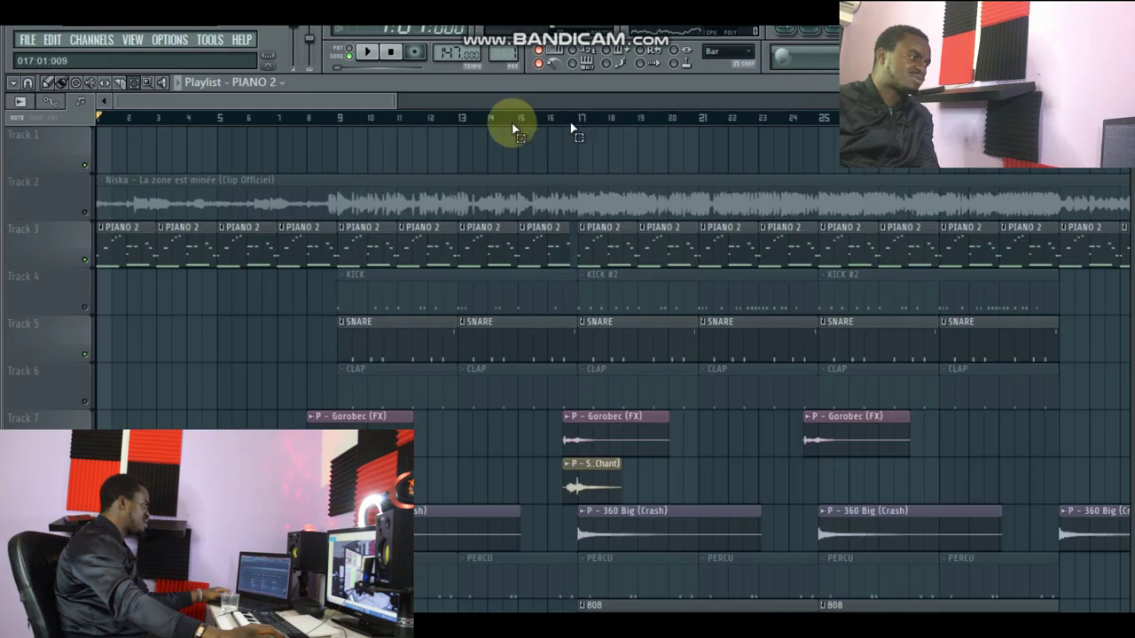
{"action": "left_click_drag", "start_coordinate": [575, 121], "coordinate": [333, 140]}
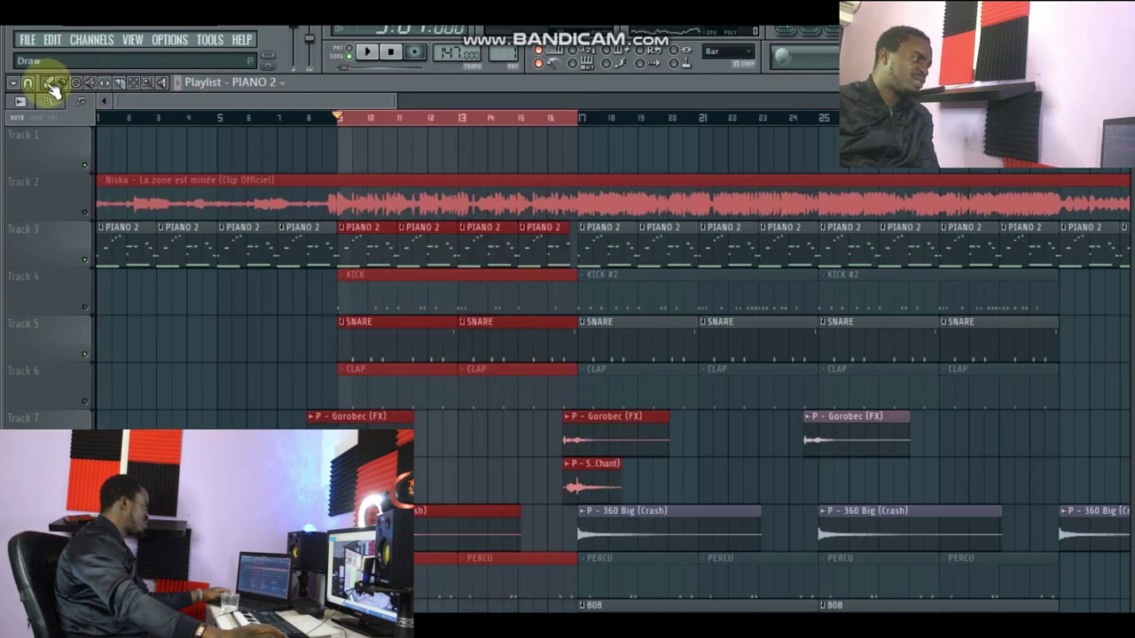
{"action": "left_click", "coordinate": [346, 337]}
{"action": "key", "text": "space"}
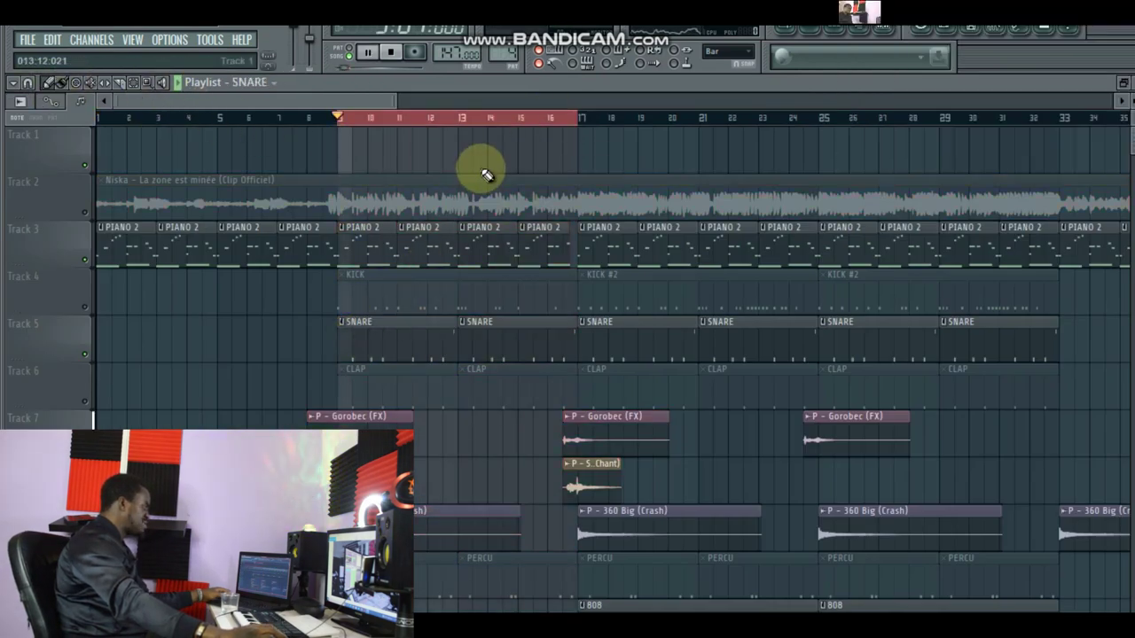
Examine the Snare 2 notes of the SNARE pattern in the piano roll across its full length.
{"action": "left_click", "coordinate": [816, 37]}
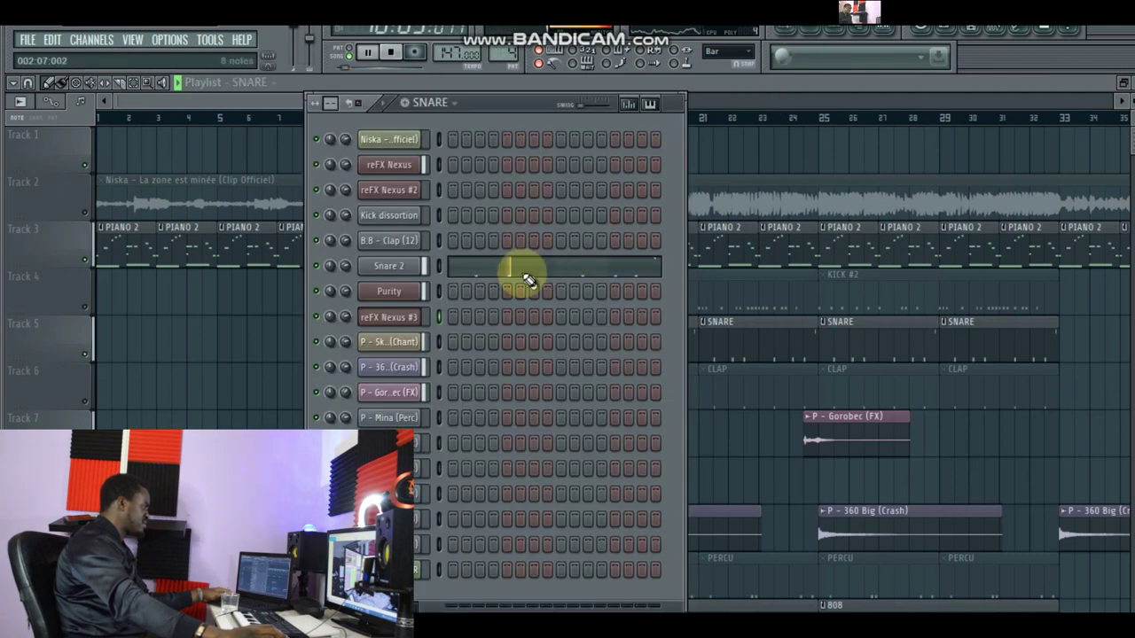
{"action": "left_click", "coordinate": [527, 280]}
{"action": "left_click_drag", "start_coordinate": [664, 110], "coordinate": [750, 115]}
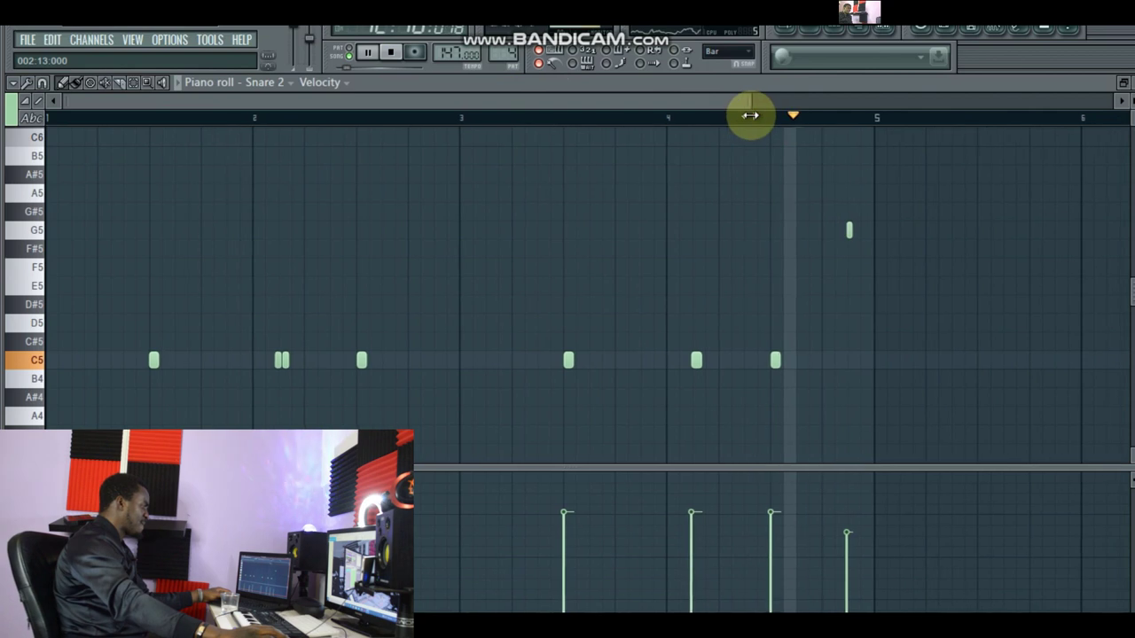
Select the CLAP pattern in the playlist and stop playback.
{"action": "left_click", "coordinate": [784, 45]}
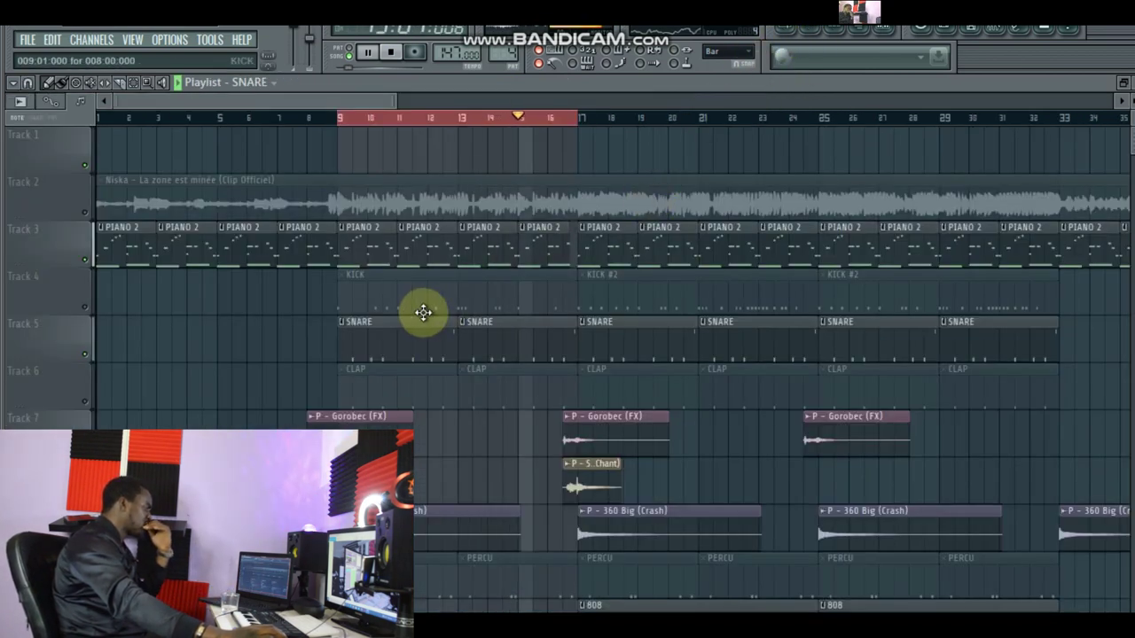
{"action": "left_click", "coordinate": [399, 384]}
{"action": "key", "text": "space"}
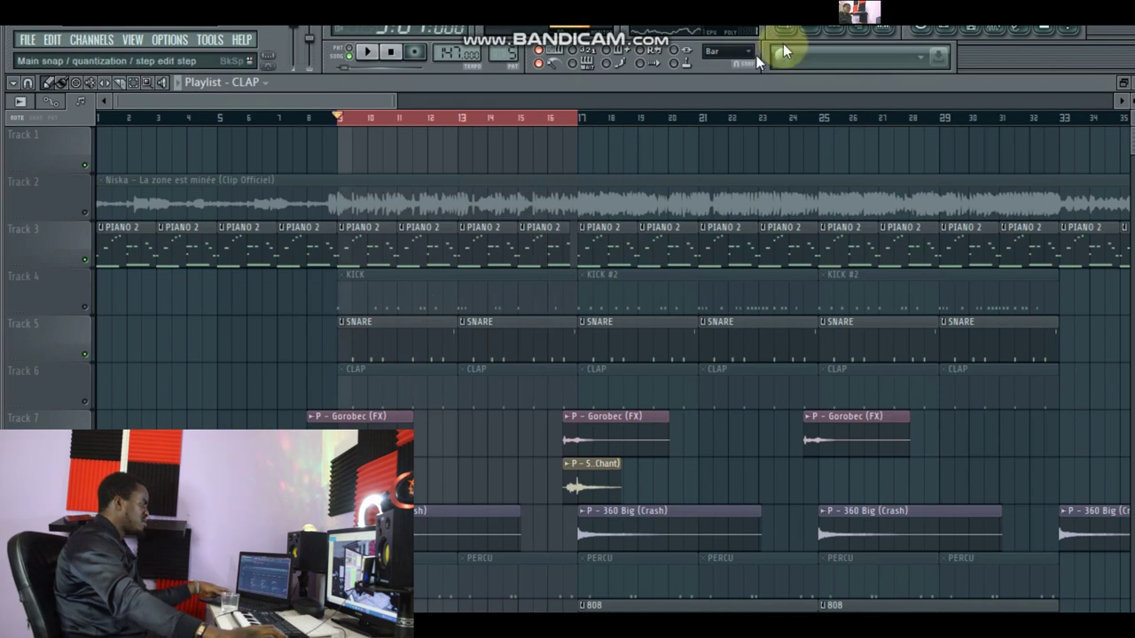
Examine the B.B - Clap (12) notes of the CLAP pattern in the piano roll.
{"action": "left_click", "coordinate": [807, 46]}
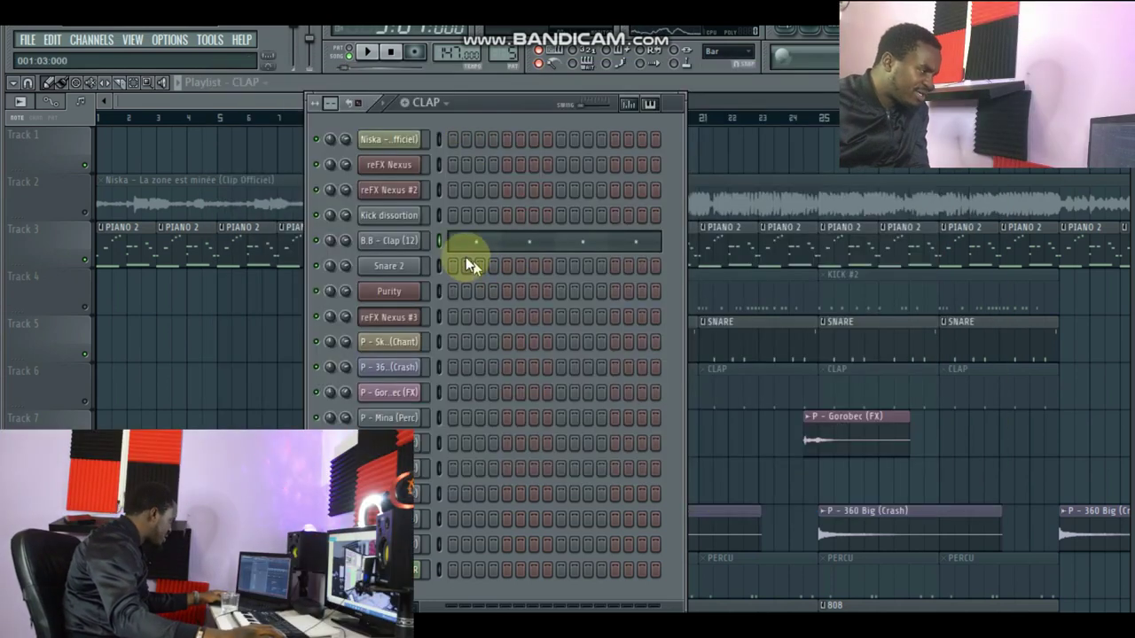
{"action": "left_click", "coordinate": [482, 239]}
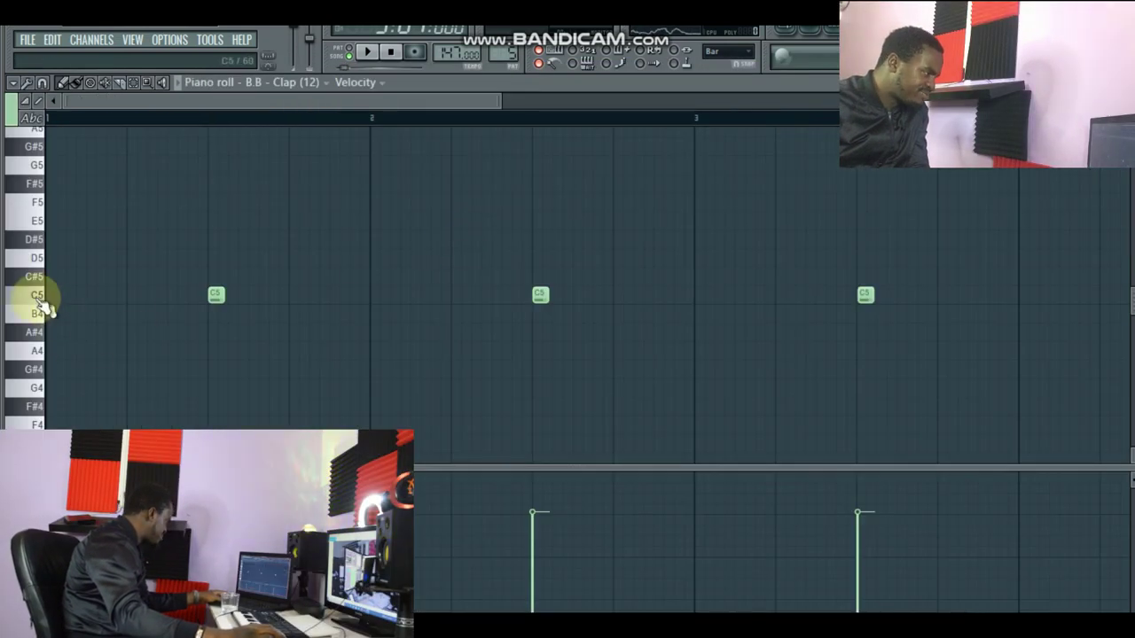
Return to the playlist and unmute the CLAP track (Track 6) during playback.
{"action": "left_click", "coordinate": [811, 46]}
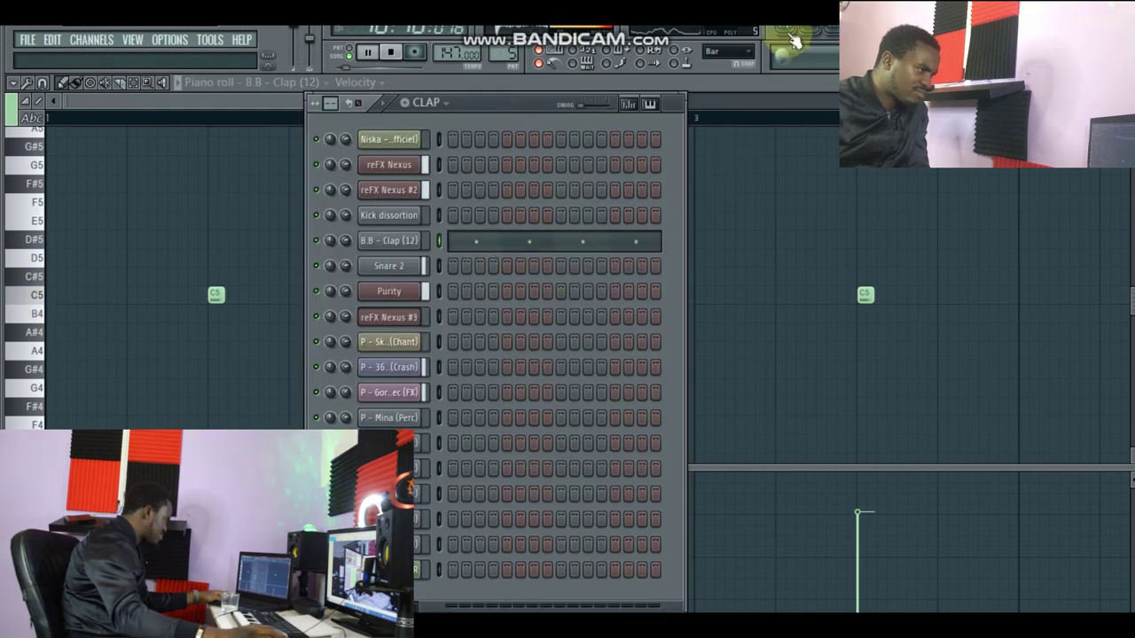
{"action": "left_click", "coordinate": [795, 40]}
{"action": "left_click", "coordinate": [83, 397]}
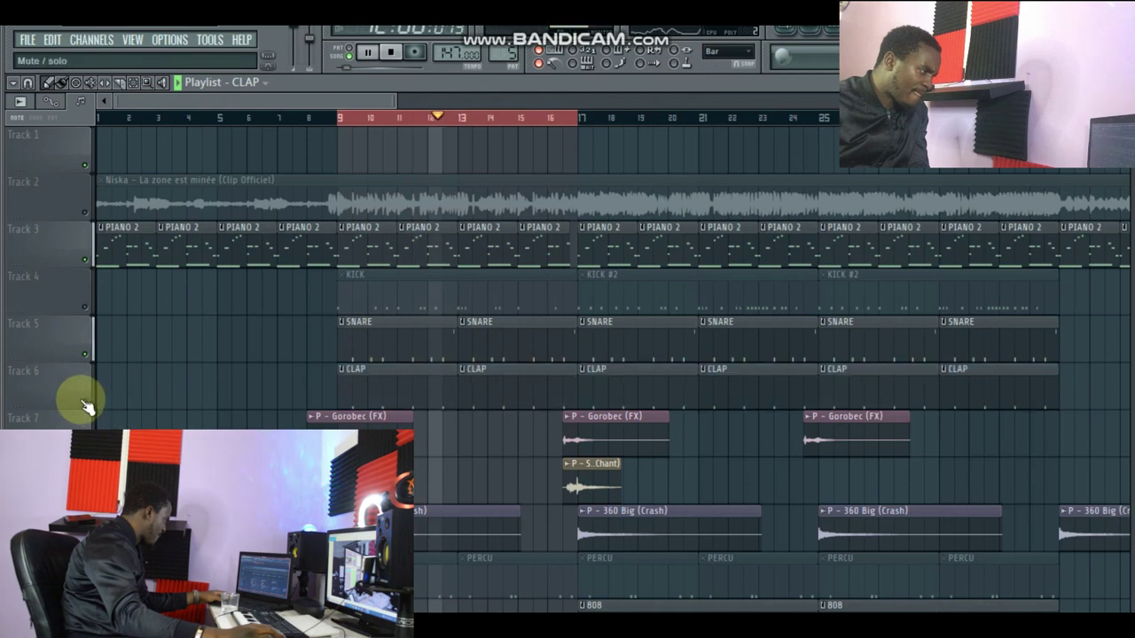
Examine the remaining clap notes further along the piano roll and return to the playlist.
{"action": "left_click", "coordinate": [819, 35]}
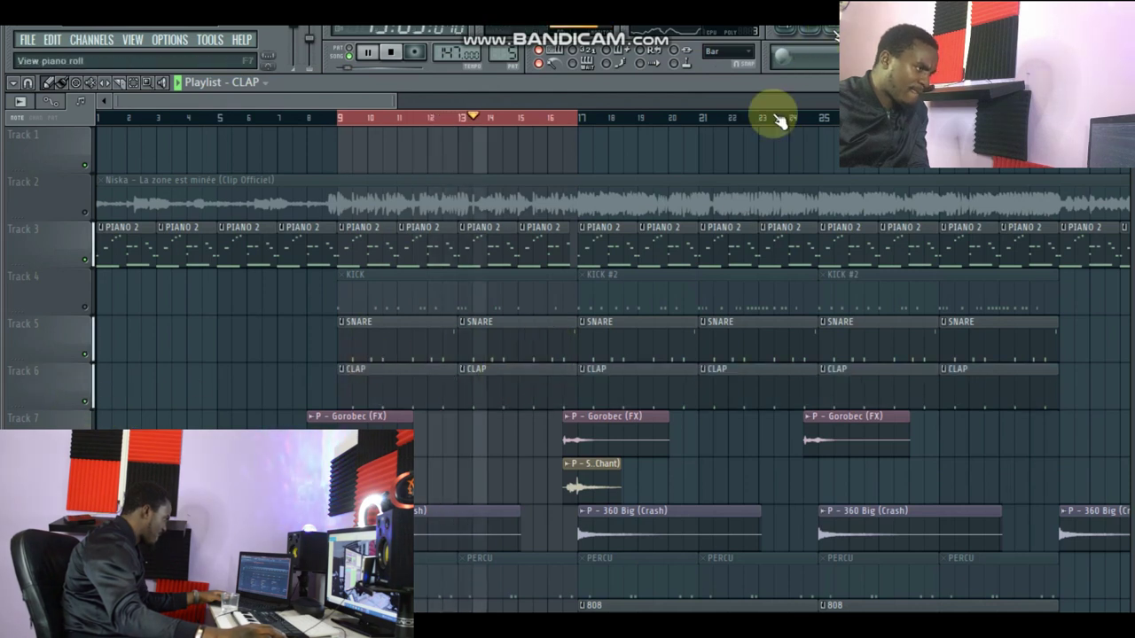
{"action": "left_click_drag", "start_coordinate": [502, 108], "coordinate": [684, 108]}
{"action": "left_click", "coordinate": [785, 41]}
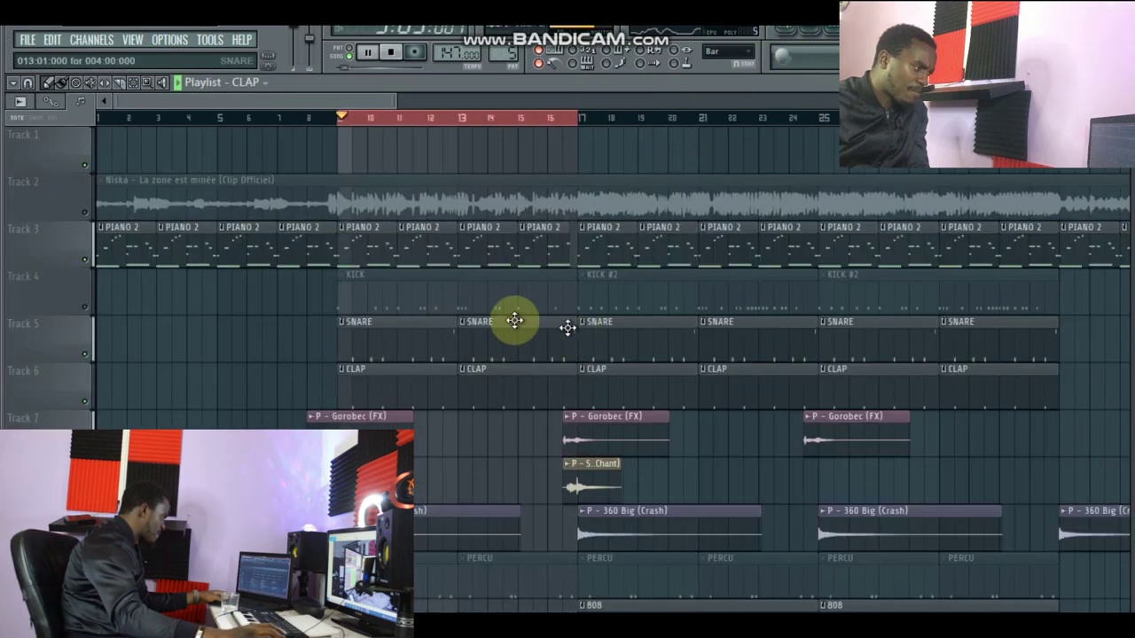
Unmute the PERCU track (Track 10) in the playlist and select the PERCU pattern.
{"action": "scroll", "coordinate": [483, 394], "scroll_direction": "down", "scroll_amount": 3}
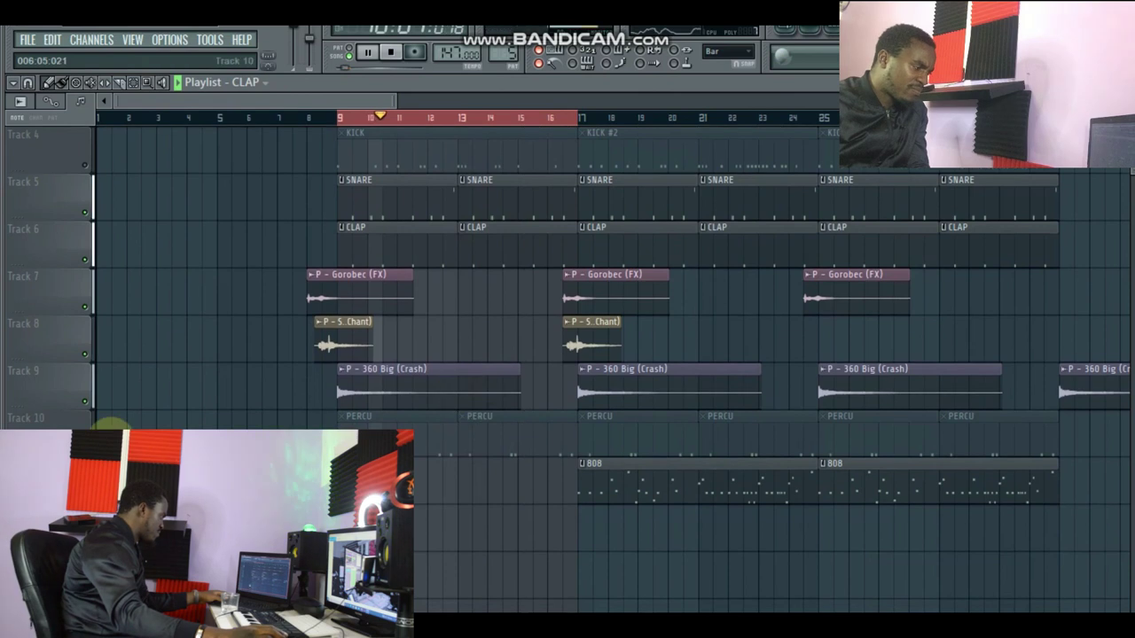
{"action": "left_click", "coordinate": [85, 432]}
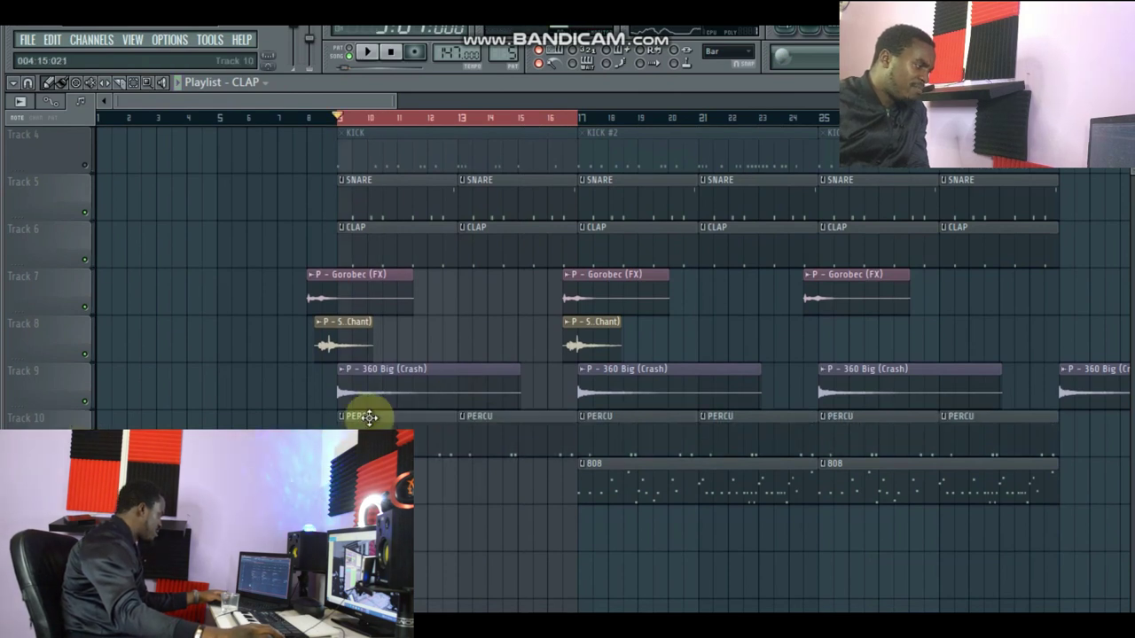
Examine the P - Klyu4i (Perc) and P - Lezgin 4 (Perc) notes of the PERCU pattern in the piano roll.
{"action": "left_click", "coordinate": [820, 38]}
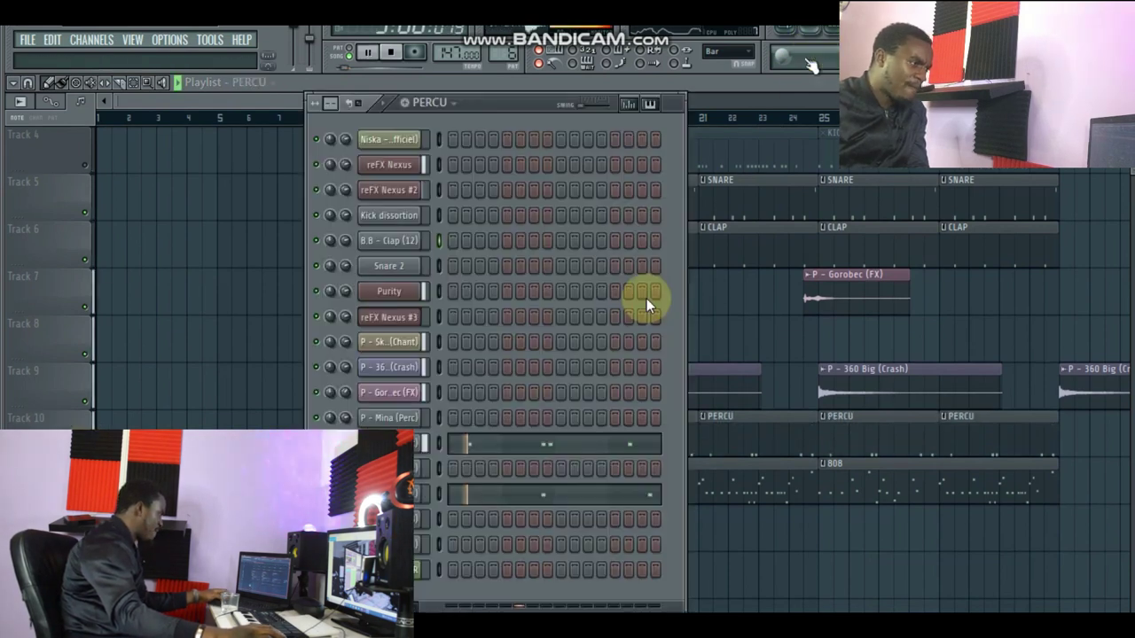
{"action": "left_click", "coordinate": [526, 453]}
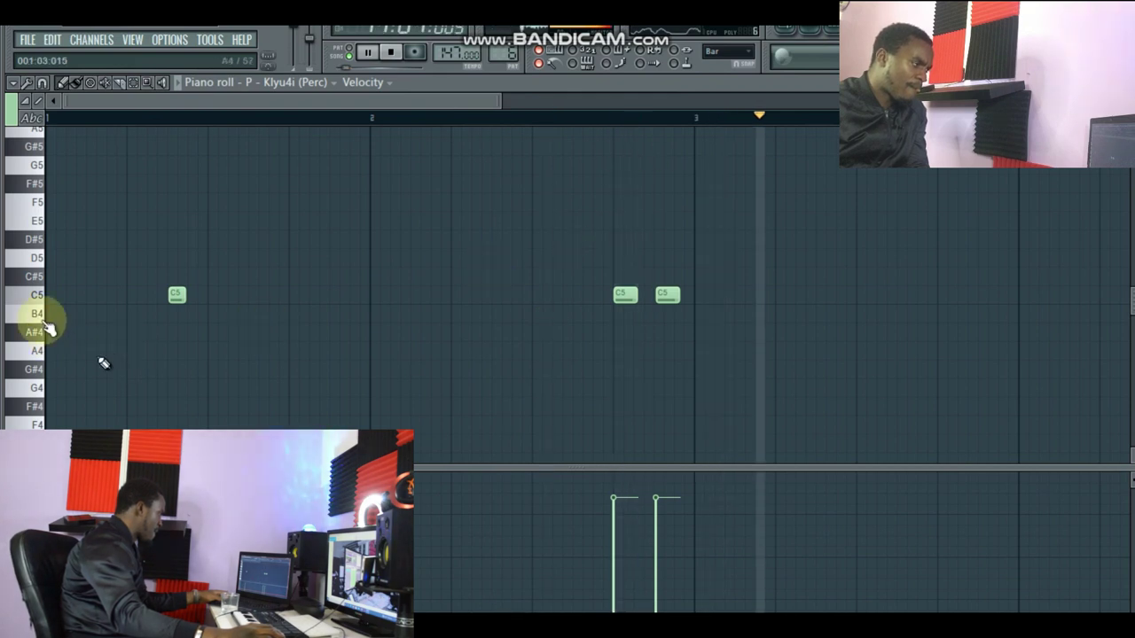
{"action": "left_click", "coordinate": [813, 40]}
{"action": "left_click", "coordinate": [613, 500]}
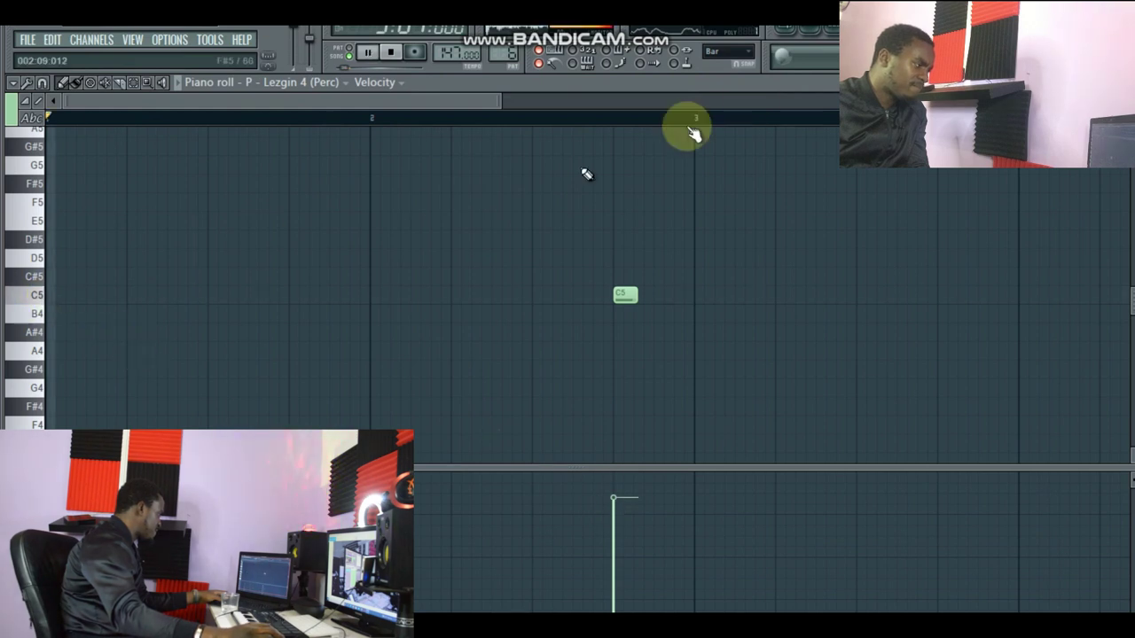
{"action": "left_click", "coordinate": [782, 46]}
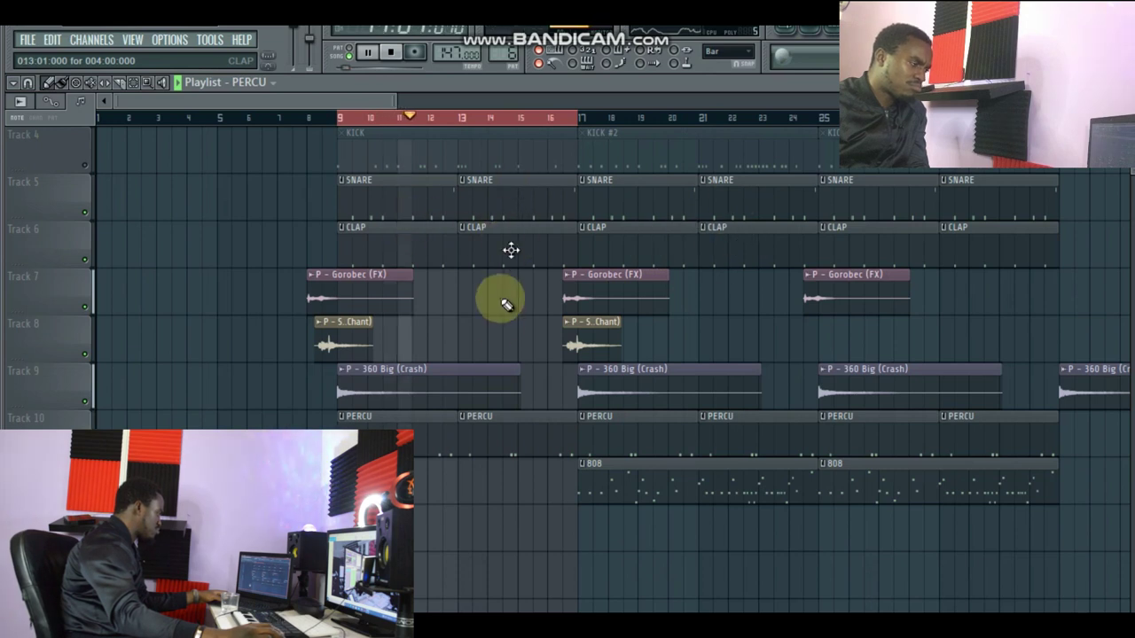
Unmute the KICK track (Track 4), select the KICK pattern and restart playback of bars 9 to 16.
{"action": "scroll", "coordinate": [500, 306], "scroll_direction": "up", "scroll_amount": 3}
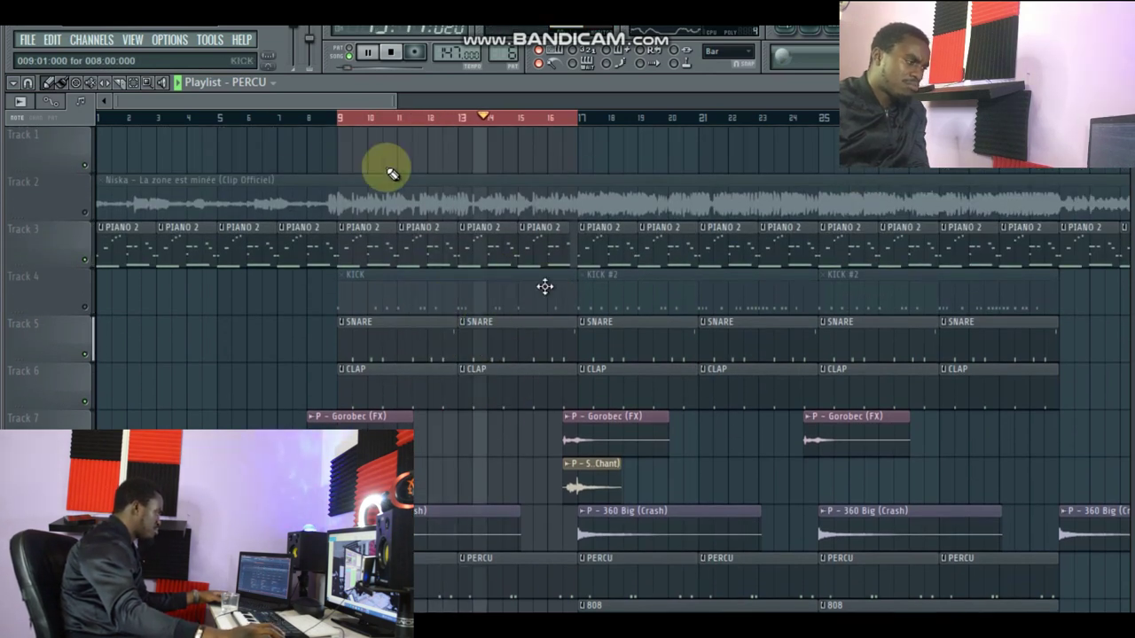
{"action": "scroll", "coordinate": [665, 272], "scroll_direction": "down", "scroll_amount": 3}
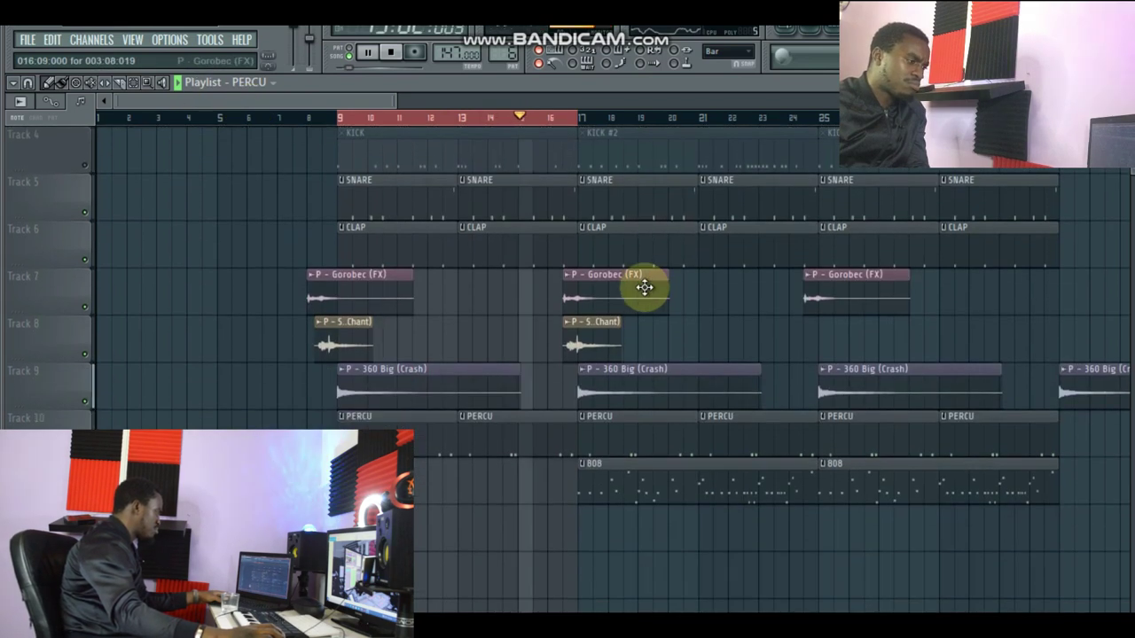
{"action": "scroll", "coordinate": [642, 289], "scroll_direction": "up", "scroll_amount": 1}
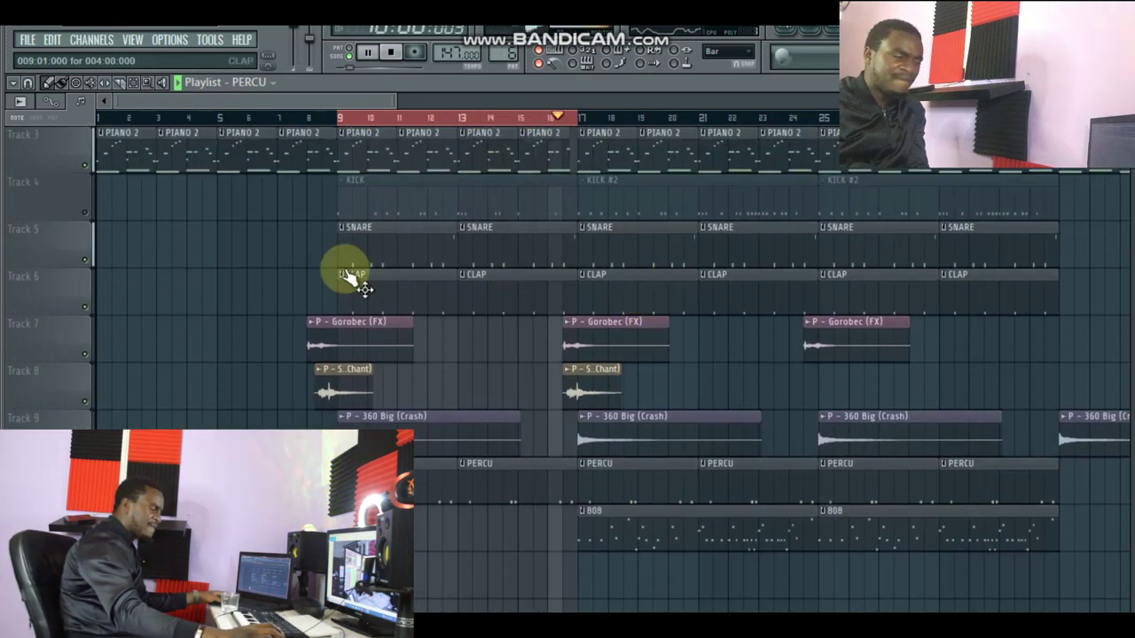
{"action": "key", "text": "space"}
{"action": "left_click", "coordinate": [82, 214]}
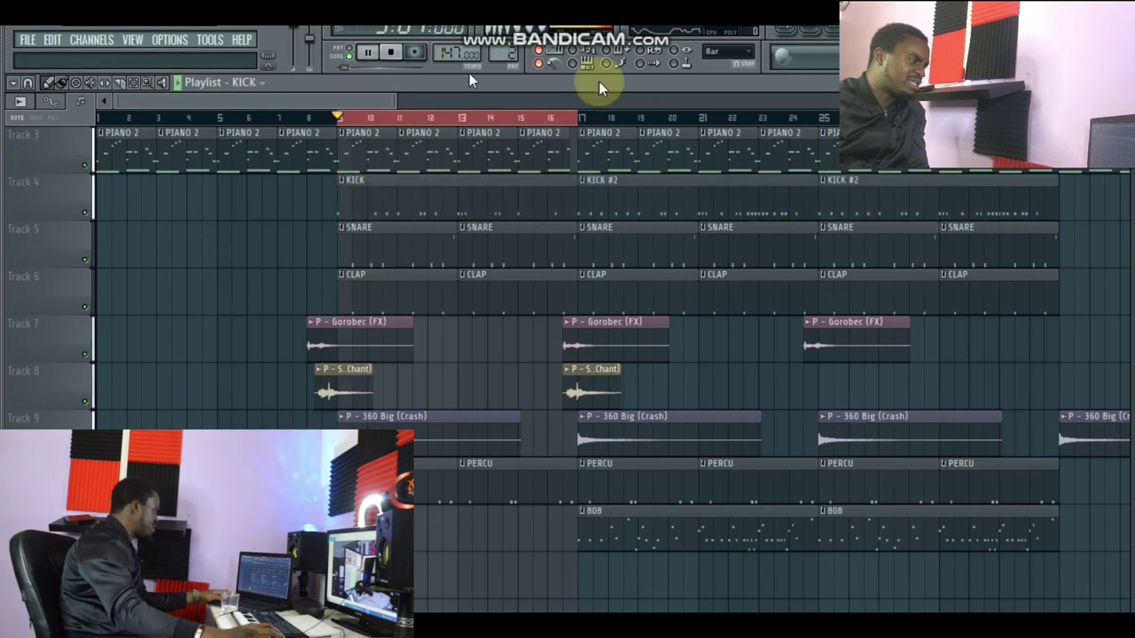
Examine the Kick distortion notes of the KICK pattern in the piano roll across its full length.
{"action": "left_click", "coordinate": [810, 36]}
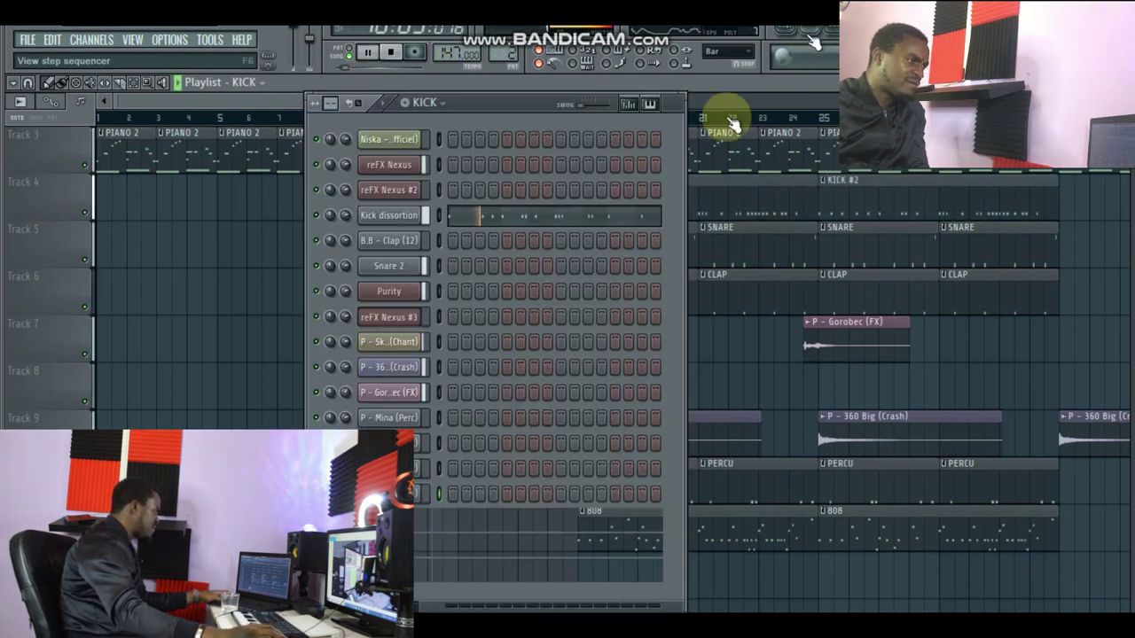
{"action": "left_click", "coordinate": [560, 217]}
{"action": "left_click_drag", "start_coordinate": [367, 101], "coordinate": [774, 110]}
{"action": "mouse_move", "coordinate": [76, 97]}
{"action": "left_mouse_down"}
{"action": "mouse_move", "coordinate": [260, 101]}
{"action": "mouse_move", "coordinate": [64, 100]}
{"action": "left_mouse_up"}
{"action": "left_click_drag", "start_coordinate": [769, 103], "coordinate": [788, 50]}
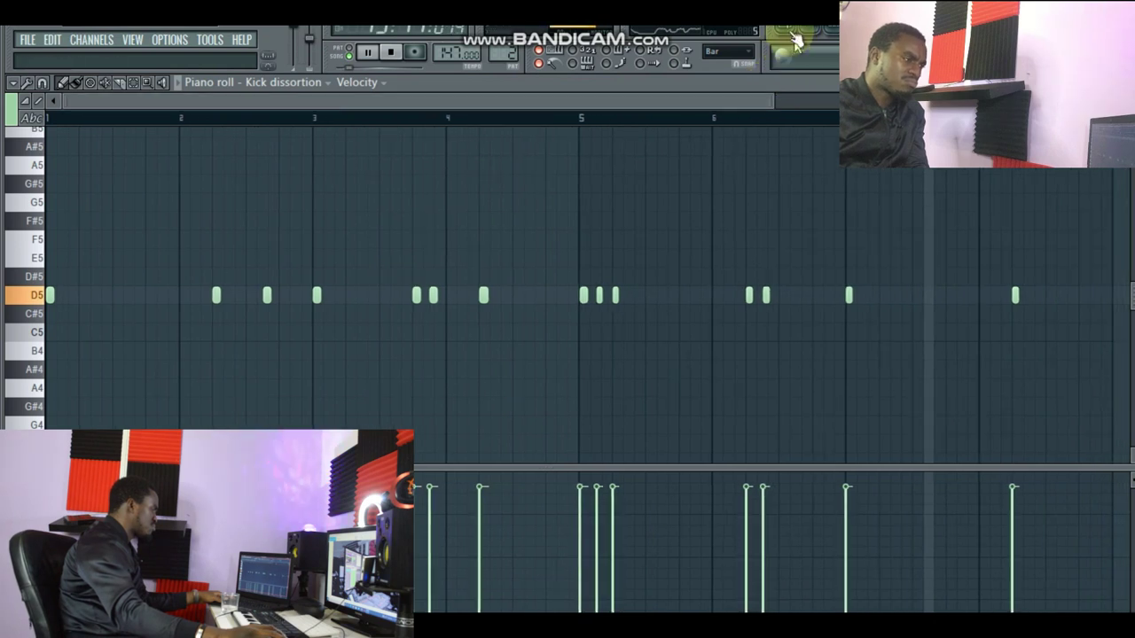
{"action": "left_click", "coordinate": [795, 42]}
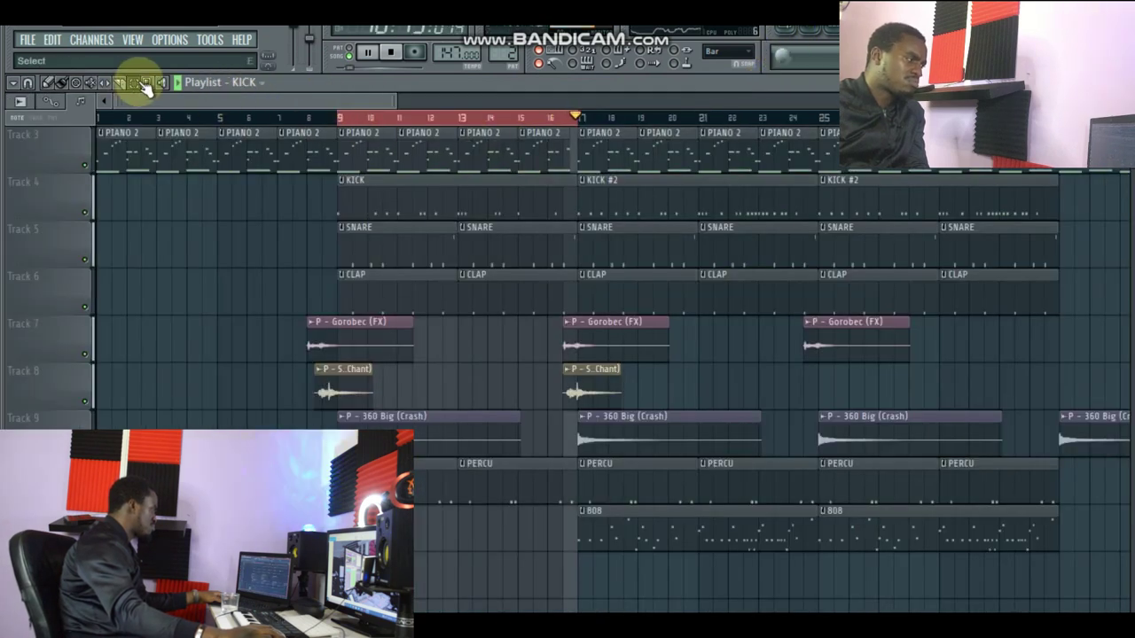
Select bars 17 to 24 in the playlist and play that range.
{"action": "left_click_drag", "start_coordinate": [576, 117], "coordinate": [798, 153]}
{"action": "left_click", "coordinate": [50, 82]}
{"action": "left_click", "coordinate": [209, 312]}
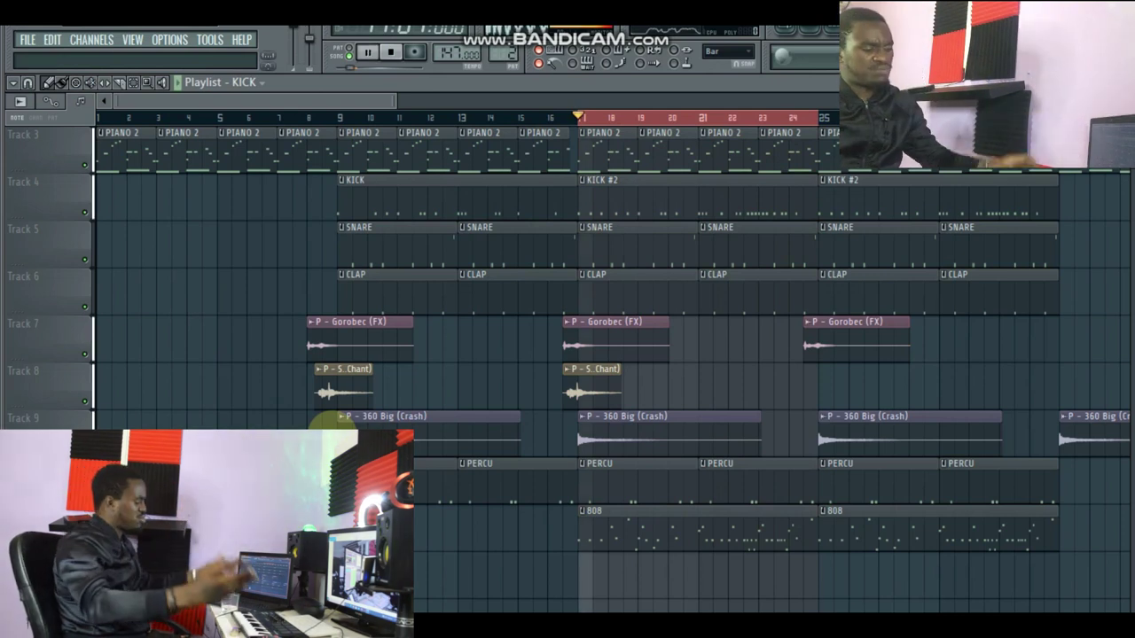
{"action": "key", "text": "space"}
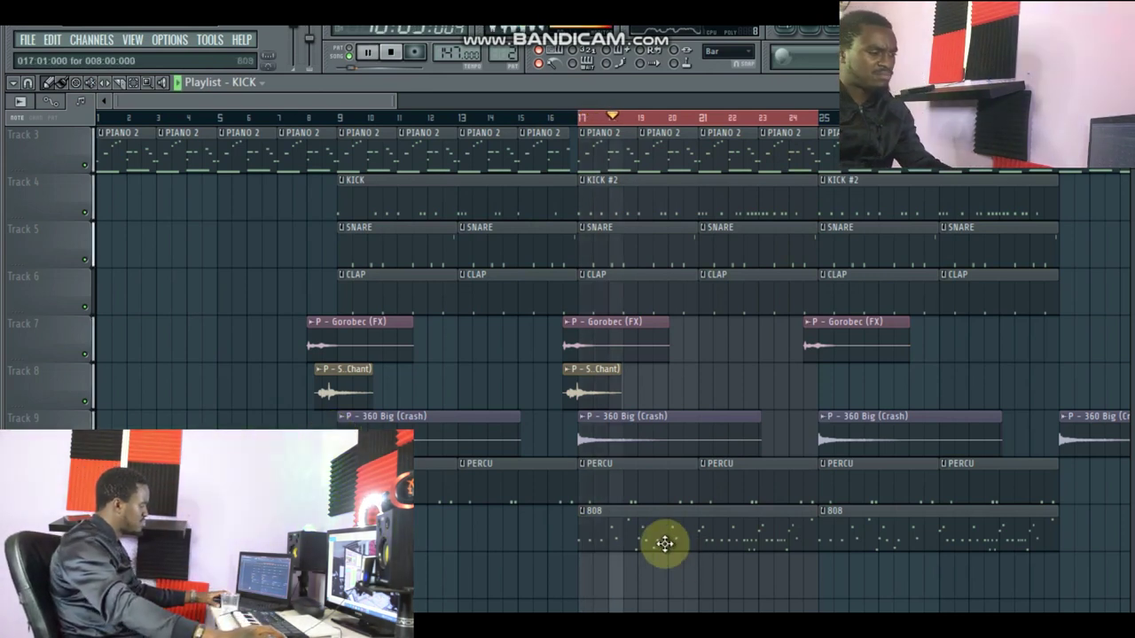
Select the 808 pattern and examine its P - Pokolenie (808) notes in the piano roll.
{"action": "left_click", "coordinate": [665, 544]}
{"action": "left_click", "coordinate": [808, 30]}
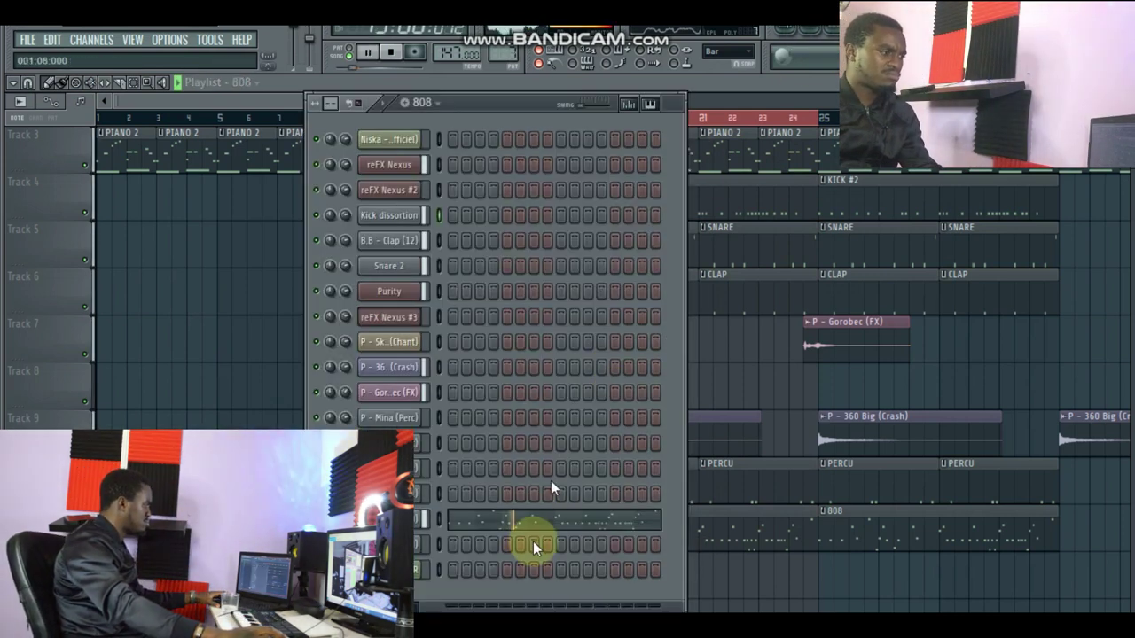
{"action": "left_click", "coordinate": [532, 523]}
{"action": "left_click_drag", "start_coordinate": [350, 101], "coordinate": [436, 134]}
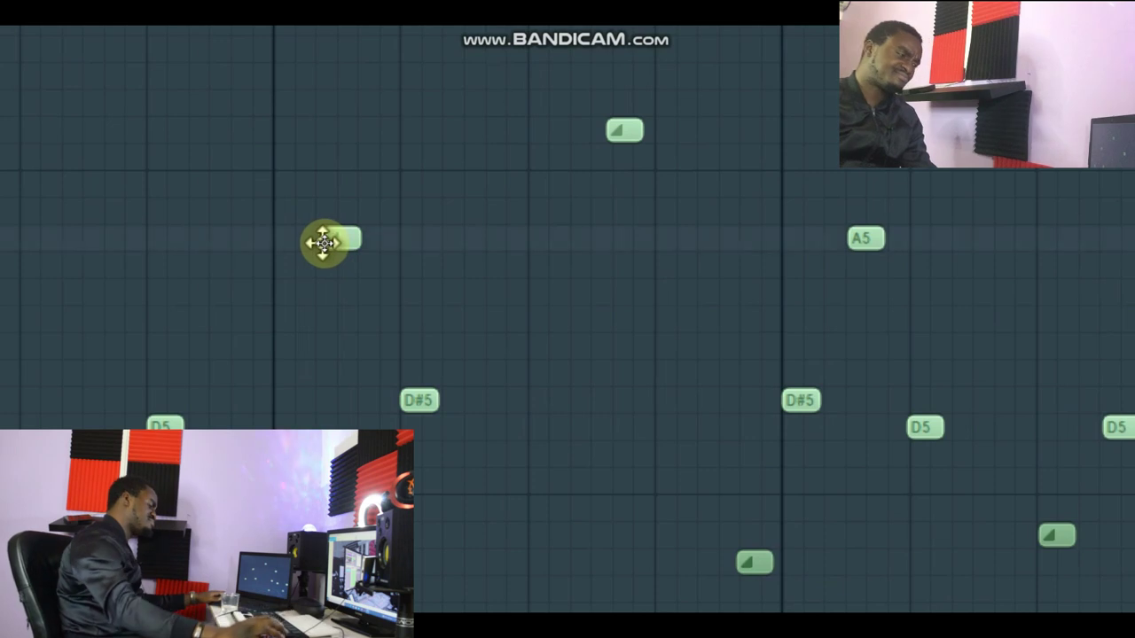
Inspect the Slide option in the note properties of the A5 slide note in bar 2, accept, and return to the playlist.
{"action": "double_click", "coordinate": [323, 242]}
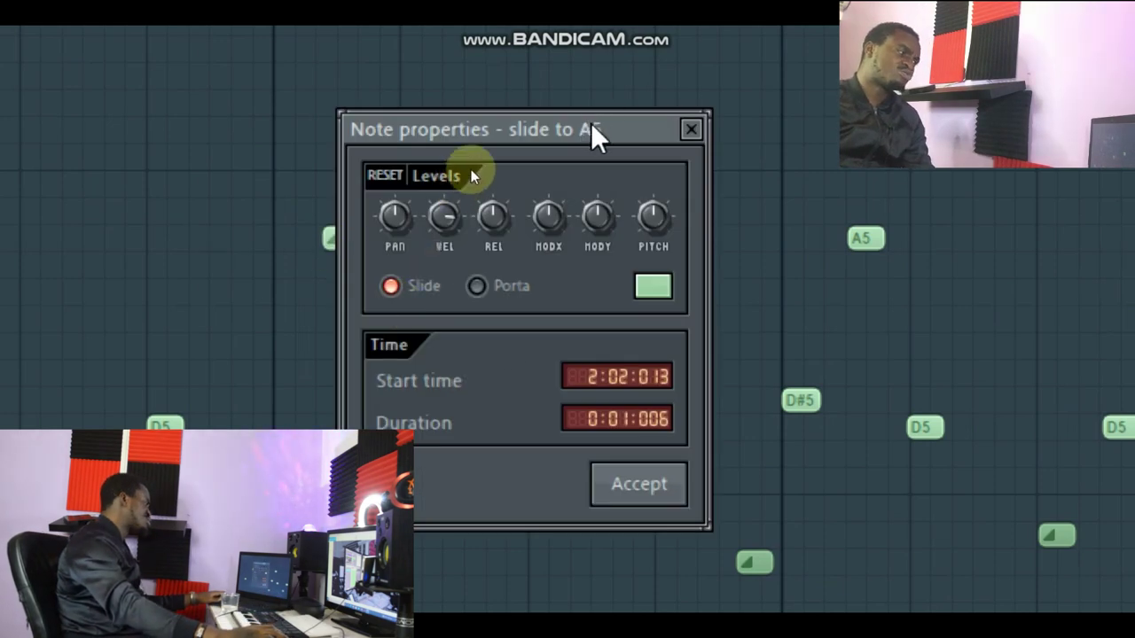
{"action": "left_click_drag", "start_coordinate": [588, 123], "coordinate": [622, 85]}
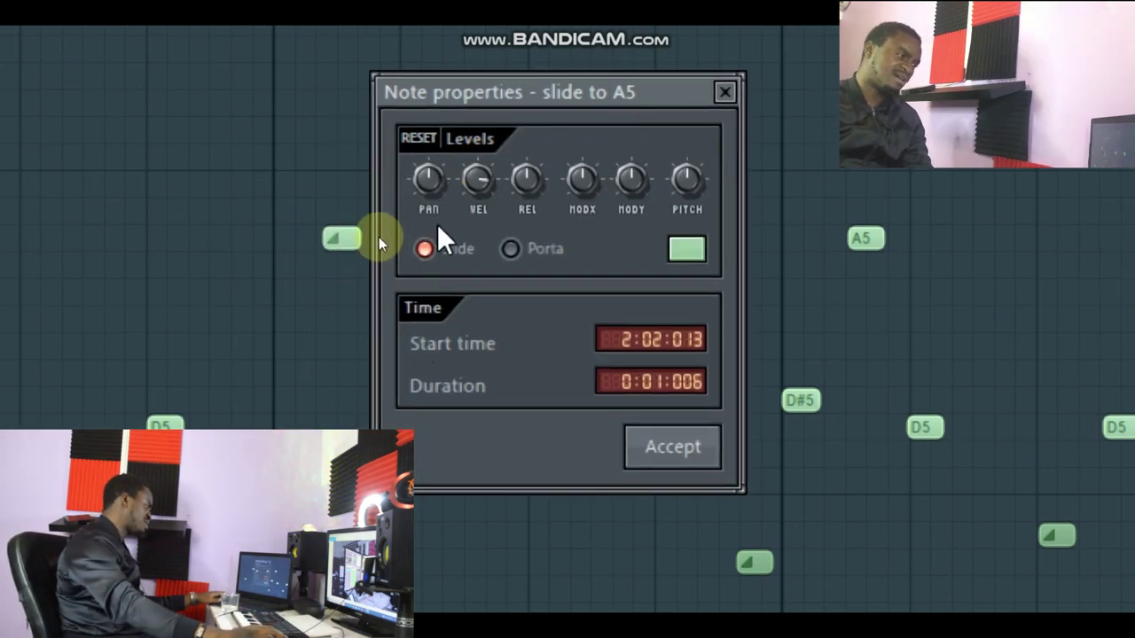
{"action": "left_click", "coordinate": [671, 450]}
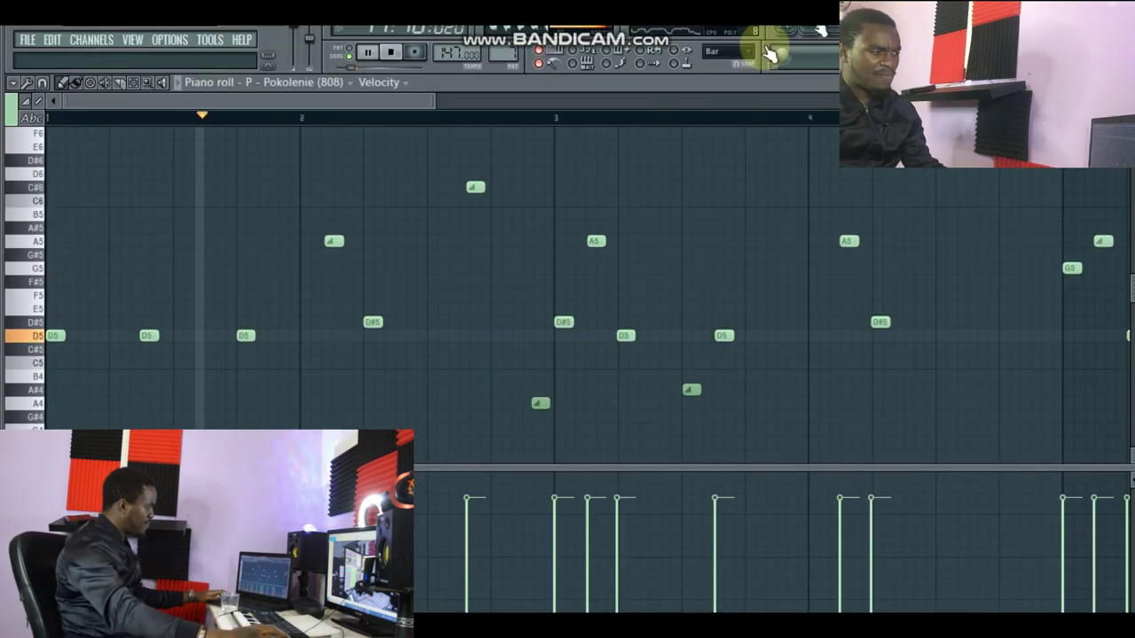
{"action": "left_click", "coordinate": [792, 38]}
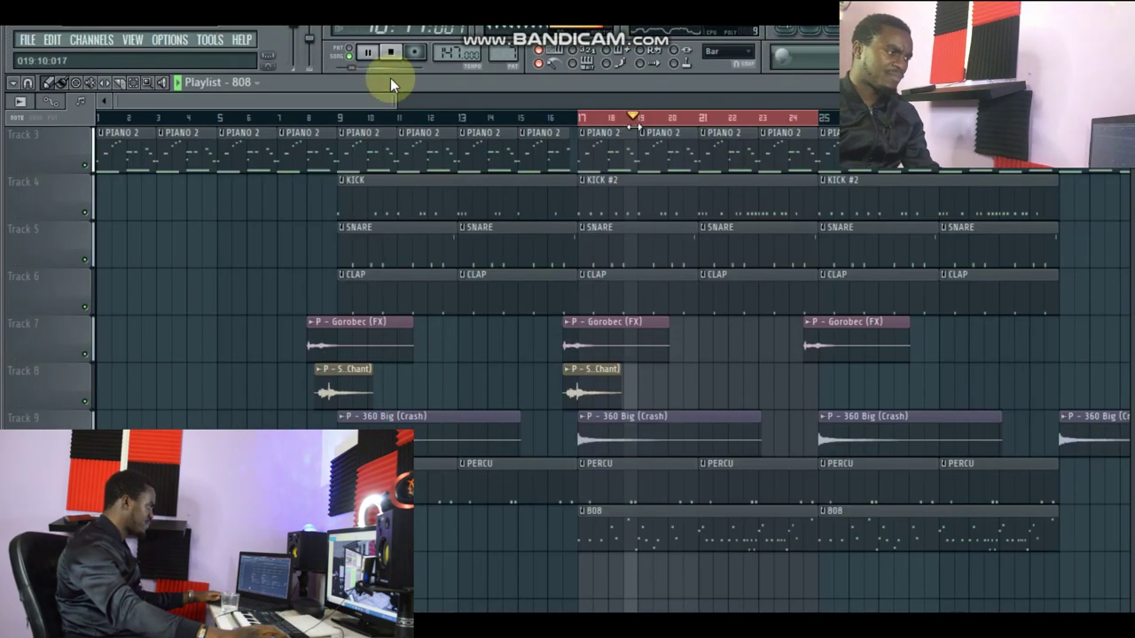
Clear the time selection over bars 17 to 24 and show the later part of the arrangement during playback.
{"action": "left_click_drag", "start_coordinate": [393, 100], "coordinate": [452, 101]}
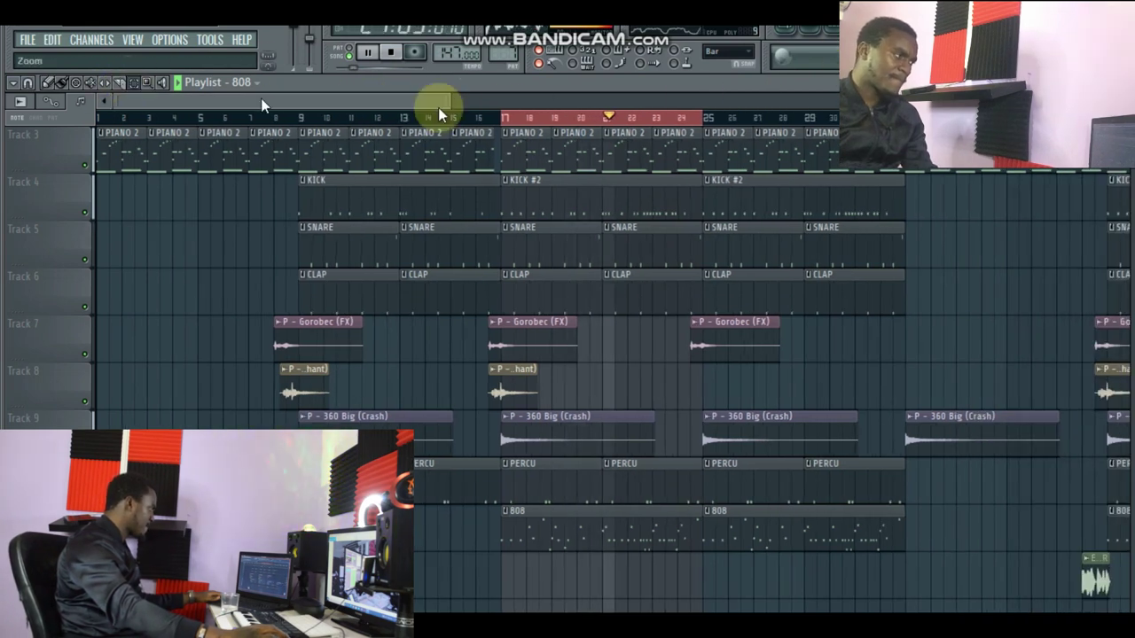
{"action": "right_click", "coordinate": [540, 115]}
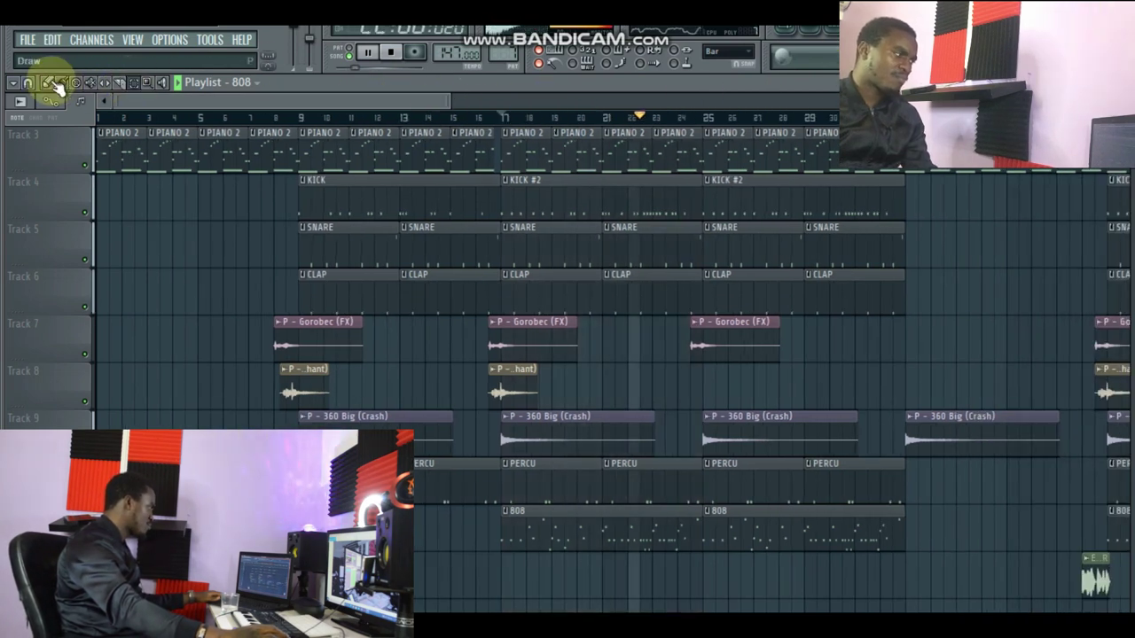
{"action": "left_click_drag", "start_coordinate": [318, 100], "coordinate": [382, 104]}
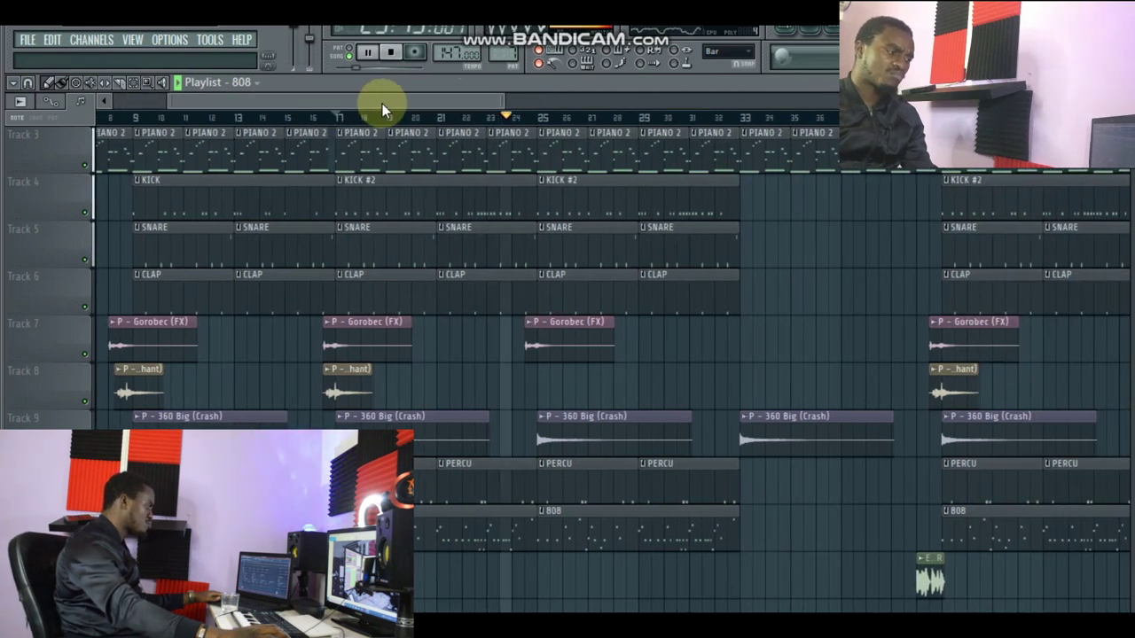